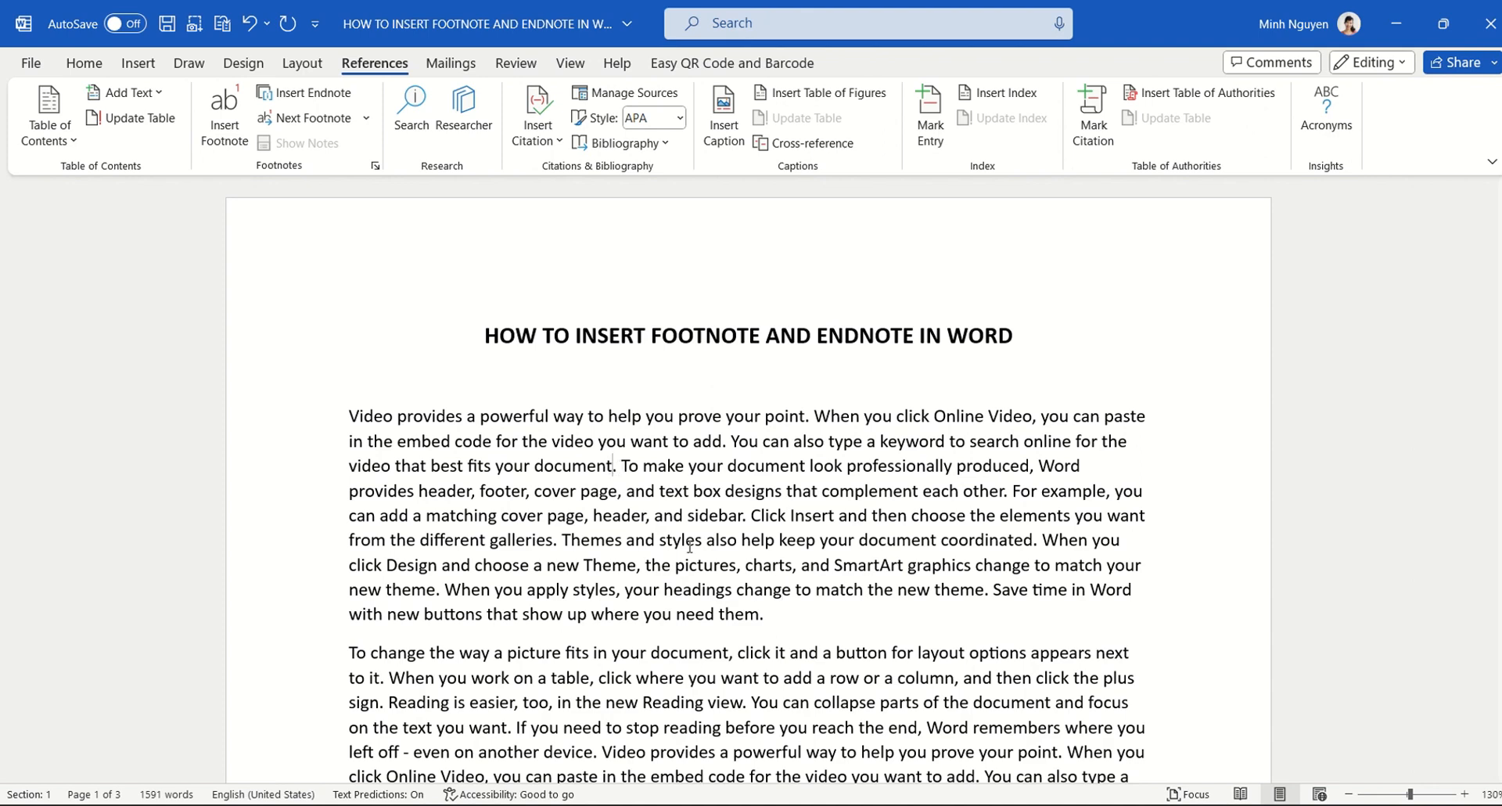
{"action": "left_click", "coordinate": [554, 539]}
{"action": "left_click", "coordinate": [227, 125]}
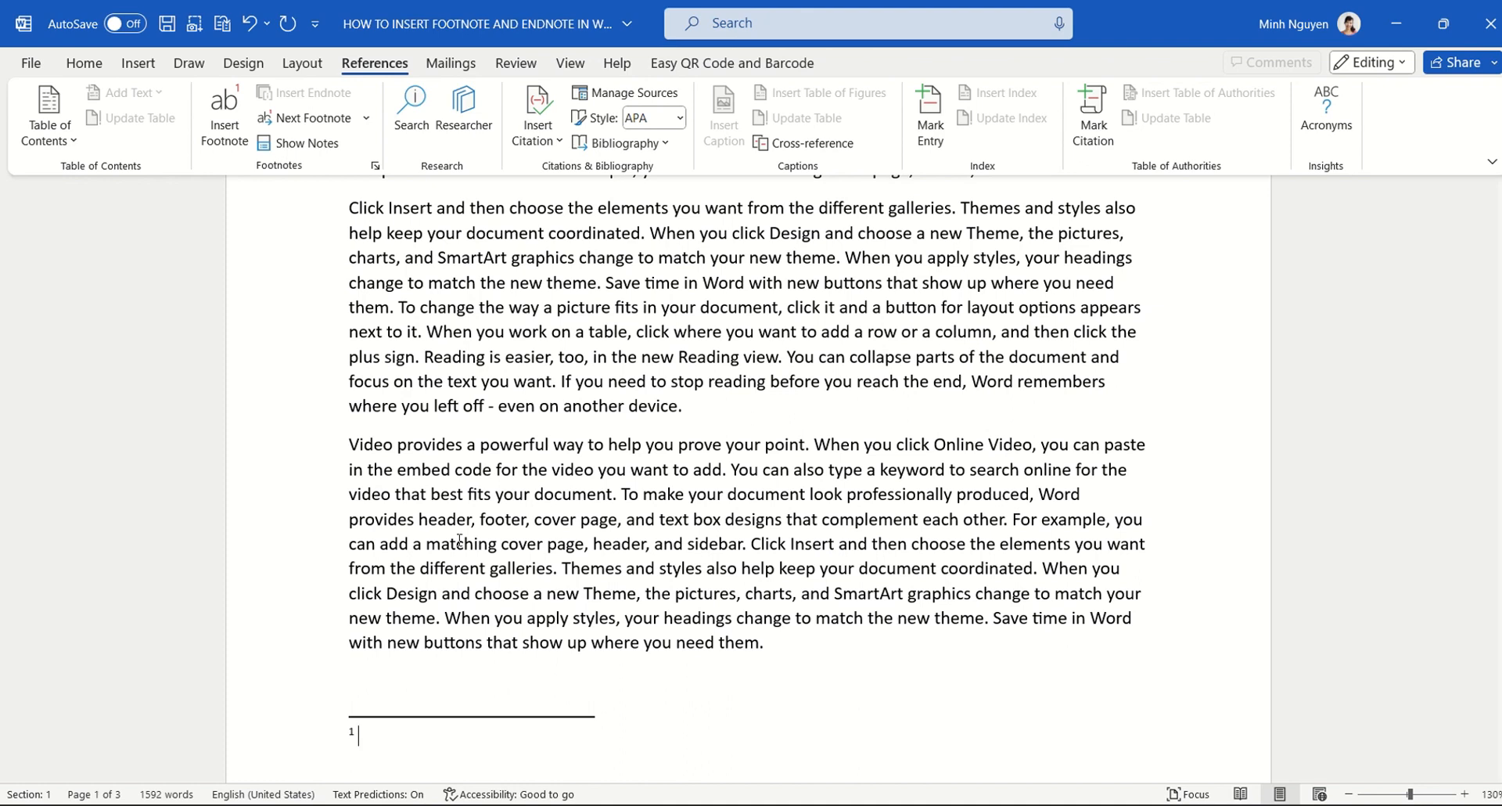
{"action": "type", "text": "Gallery footnote"}
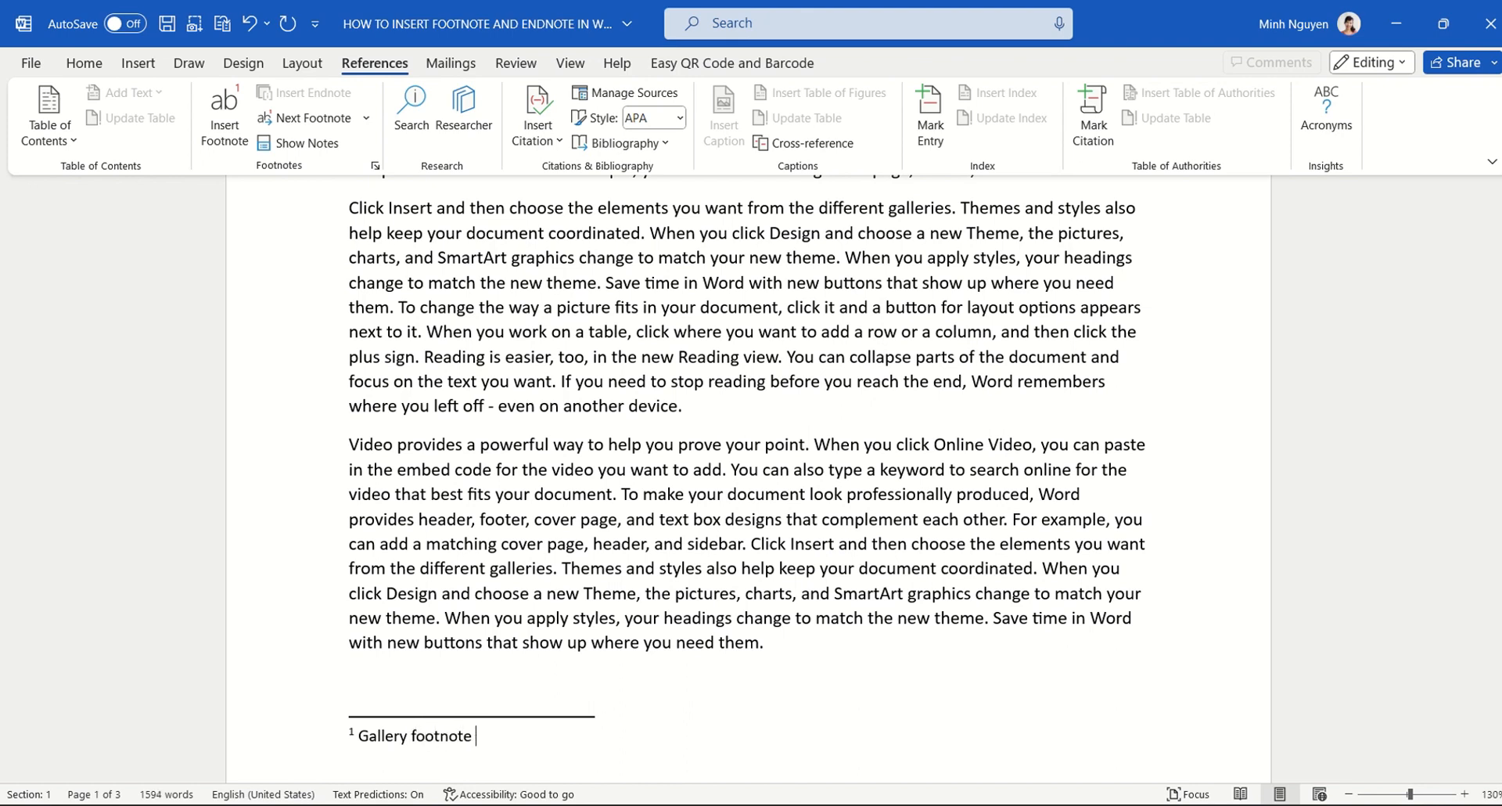
{"action": "type", "text": " , www.gallery.com"}
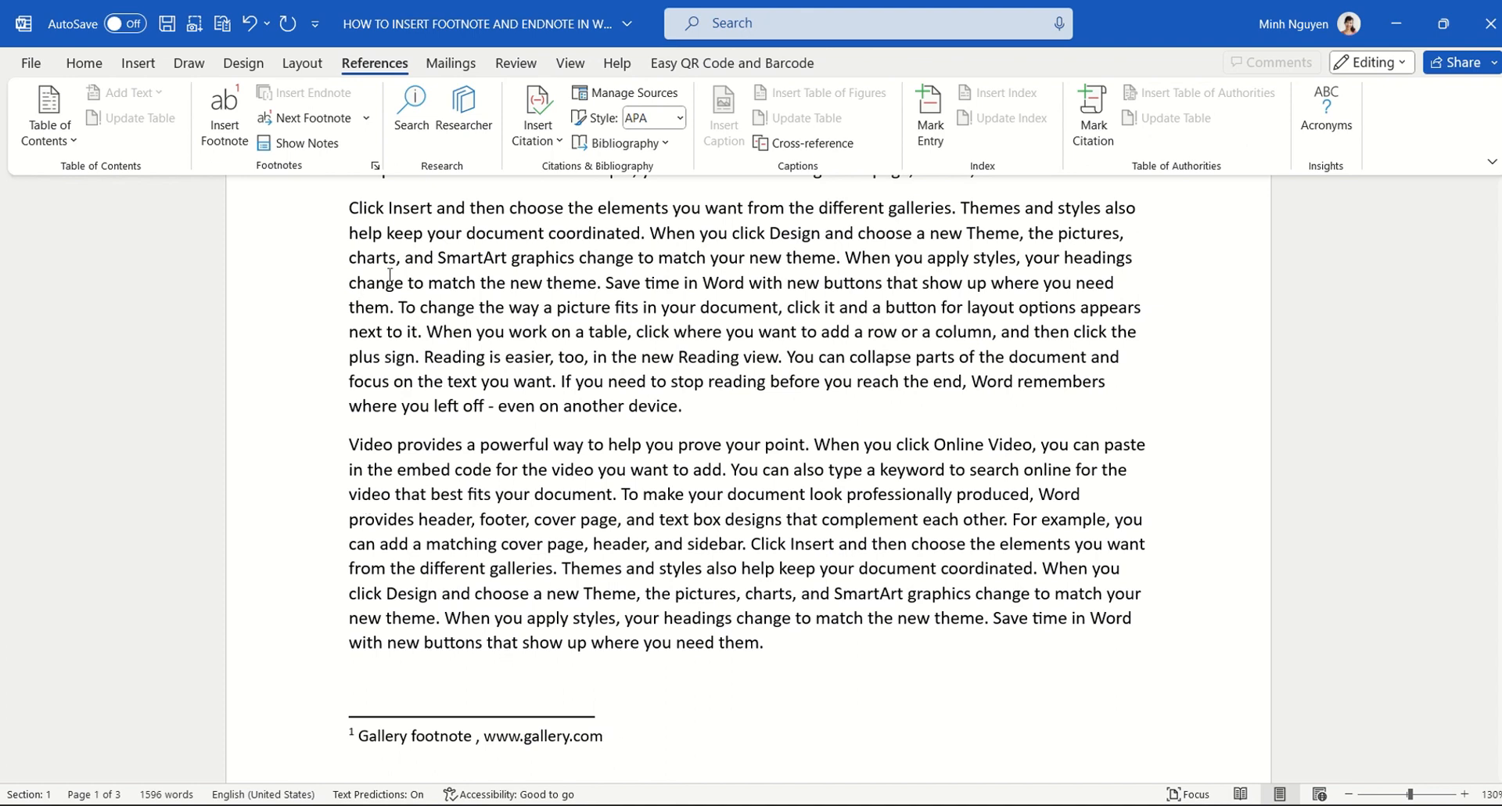
Jump from the gallery footnote at the foot of the page back to its reference in the body text
{"action": "left_click", "coordinate": [533, 331]}
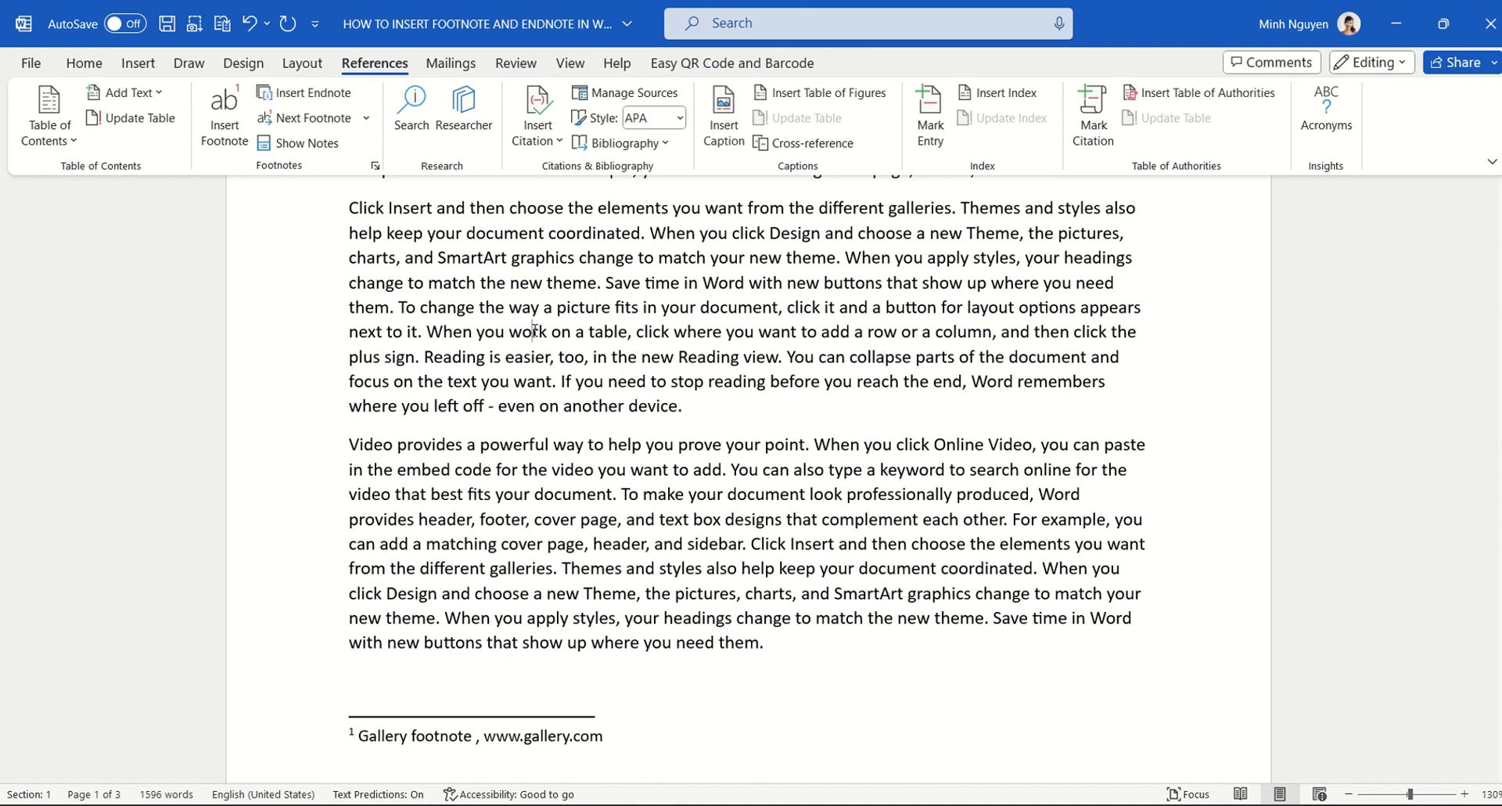
{"action": "left_click", "coordinate": [394, 735]}
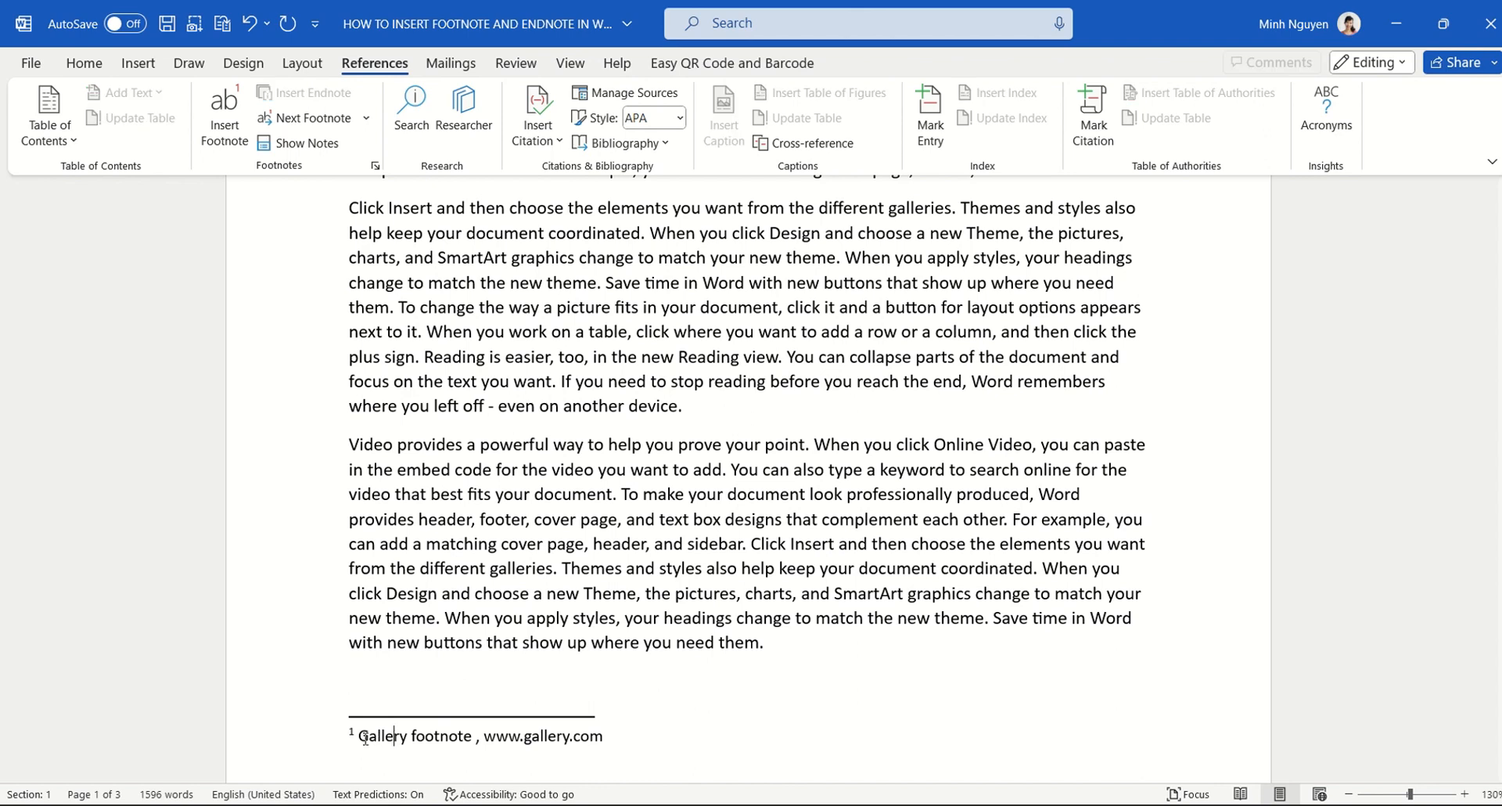
{"action": "double_click", "coordinate": [354, 736]}
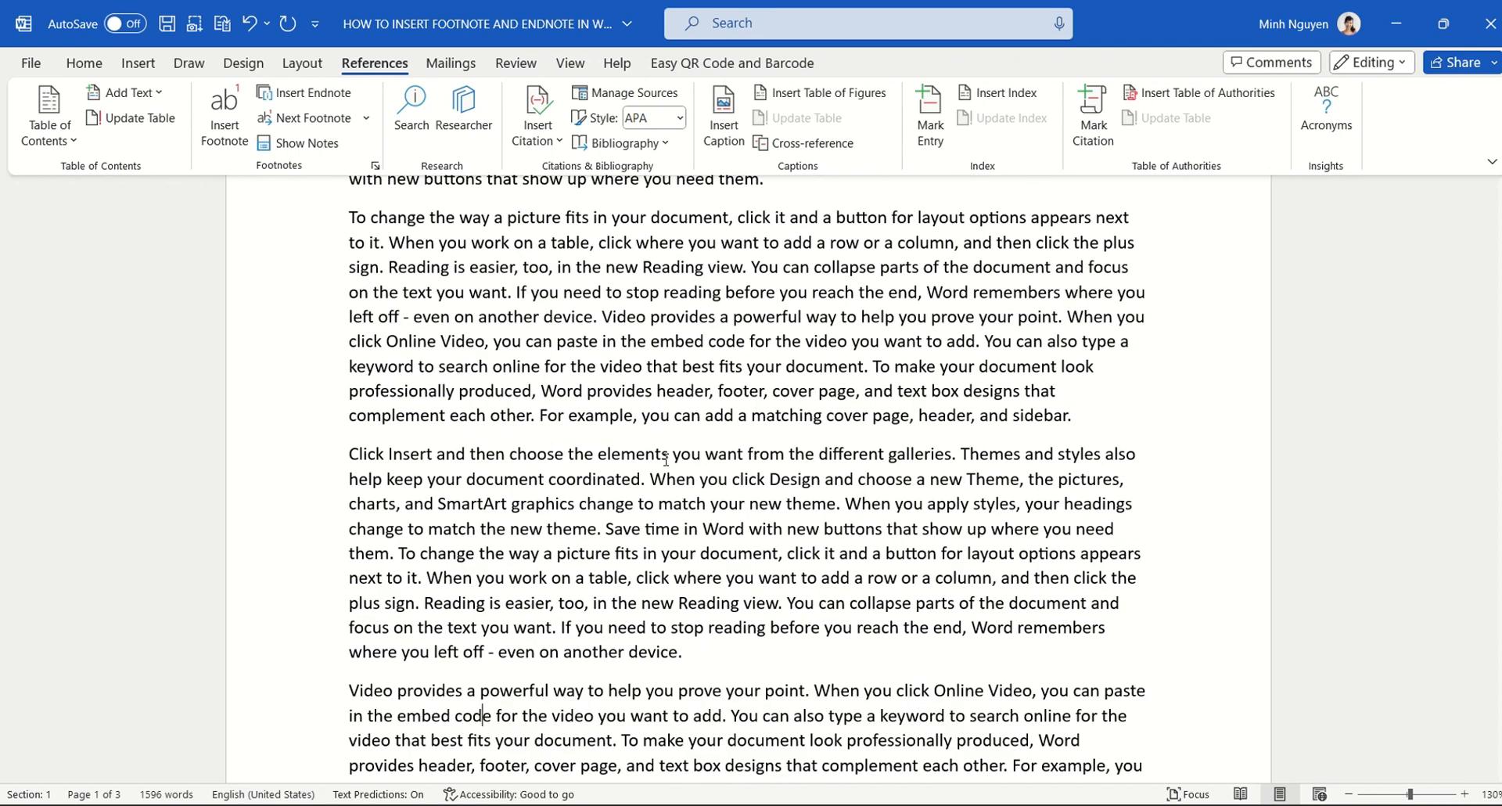
Insert a footnote after "keep your document coordinated" in the third paragraph of page 1, reading "Second footnote"
{"action": "left_click", "coordinate": [641, 479]}
{"action": "key", "text": "ctrl+alt+f"}
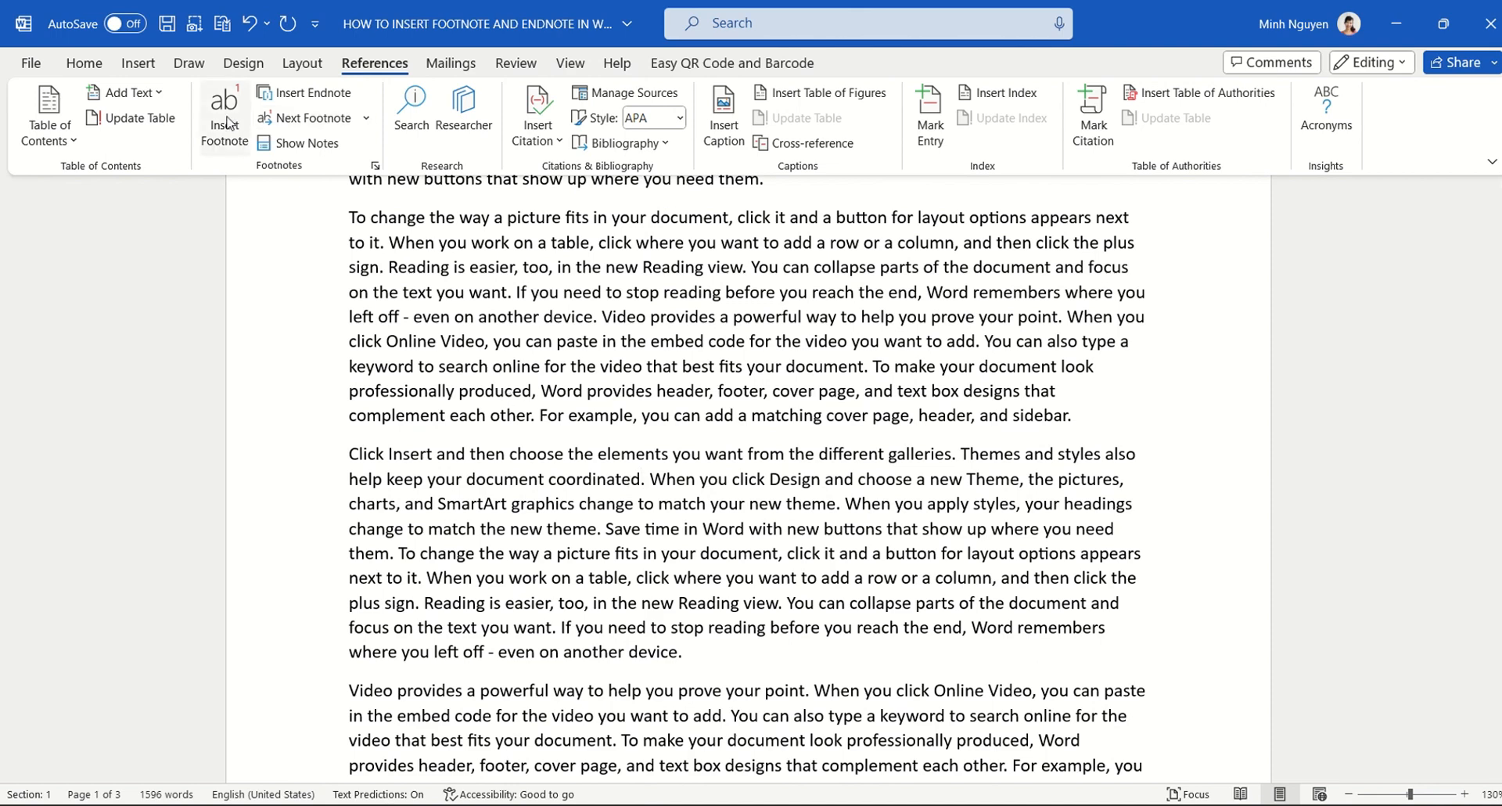
{"action": "type", "text": "S"}
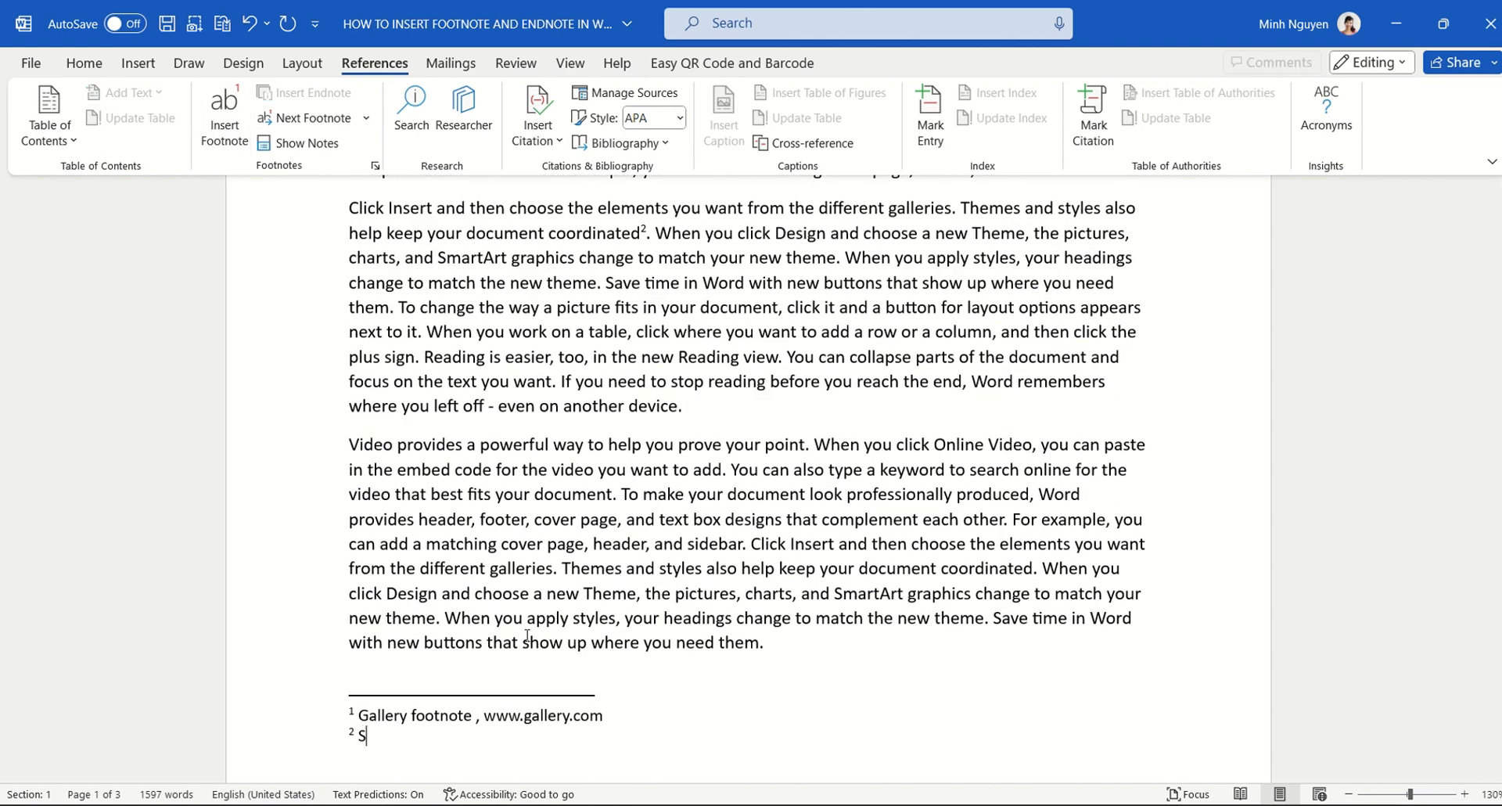
{"action": "type", "text": "econd footnote"}
Insert a footnote on page 2 after "layout options appears next to it" in the "Click Insert" paragraph, reading "This is the 3rd footnote"
{"action": "scroll", "coordinate": [677, 575], "scroll_direction": "down", "scroll_amount": 6}
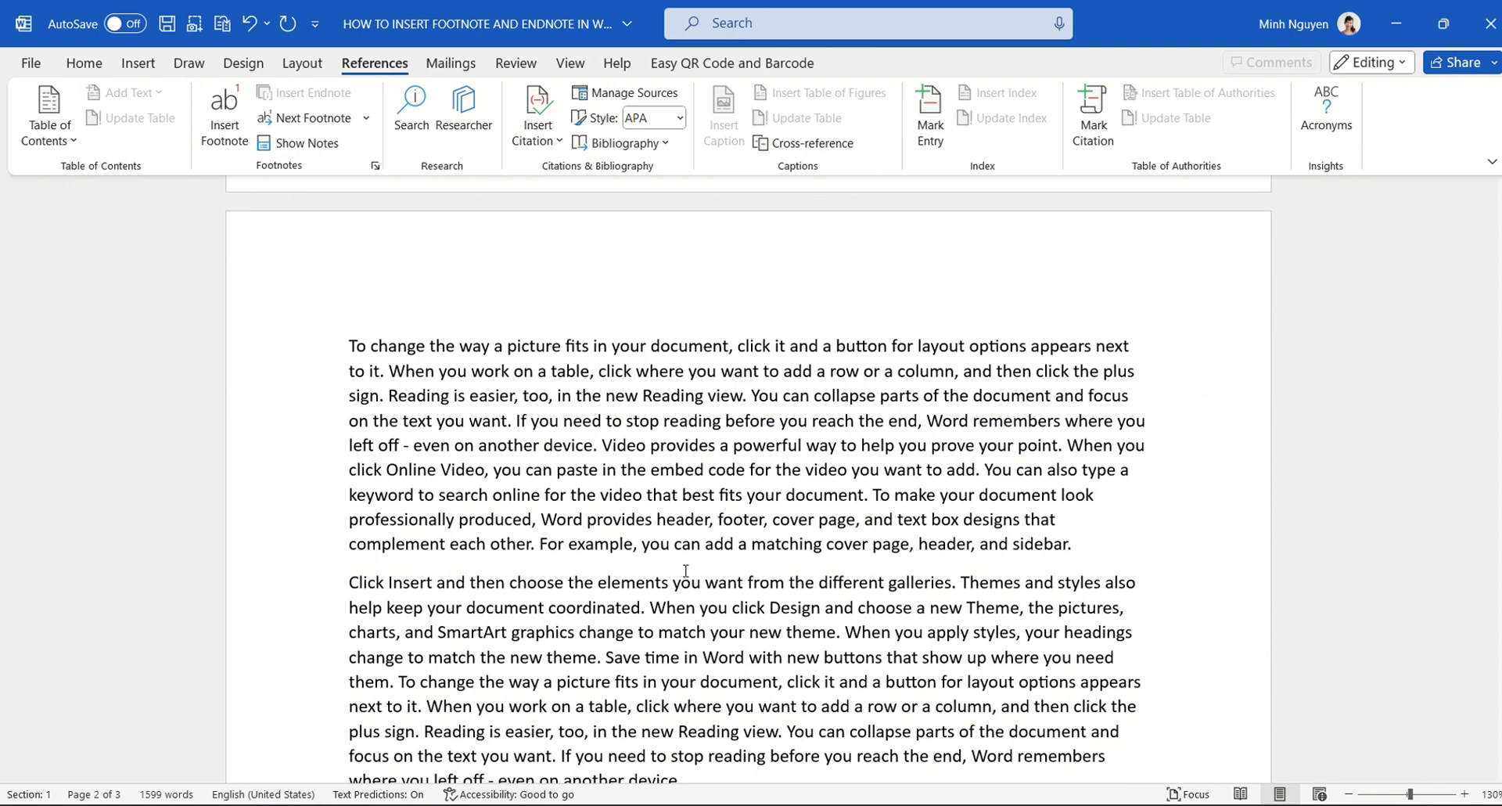
{"action": "scroll", "coordinate": [686, 570], "scroll_direction": "down", "scroll_amount": 2}
{"action": "left_click", "coordinate": [418, 579]}
{"action": "left_click", "coordinate": [225, 129]}
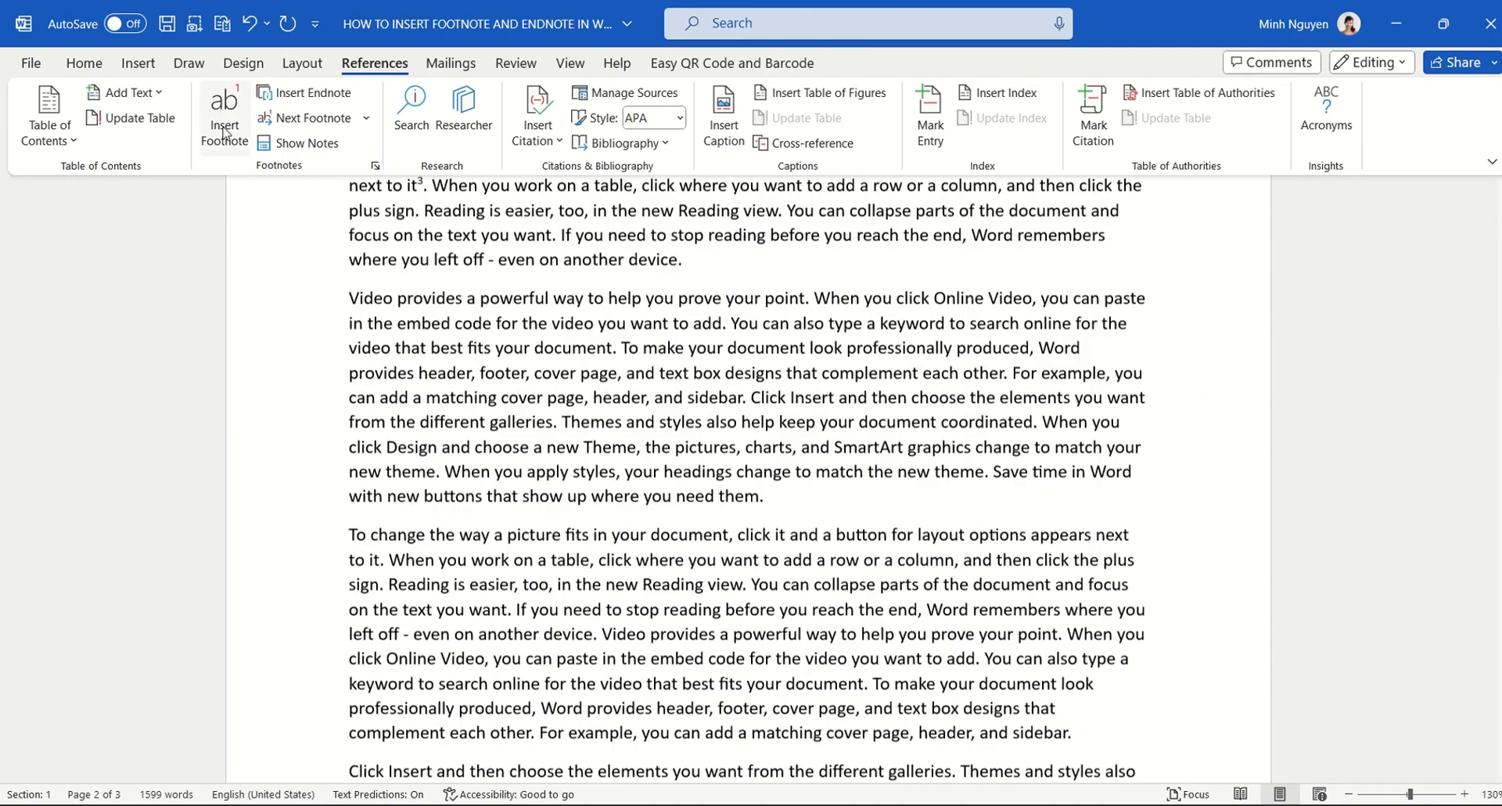
{"action": "type", "text": "This"}
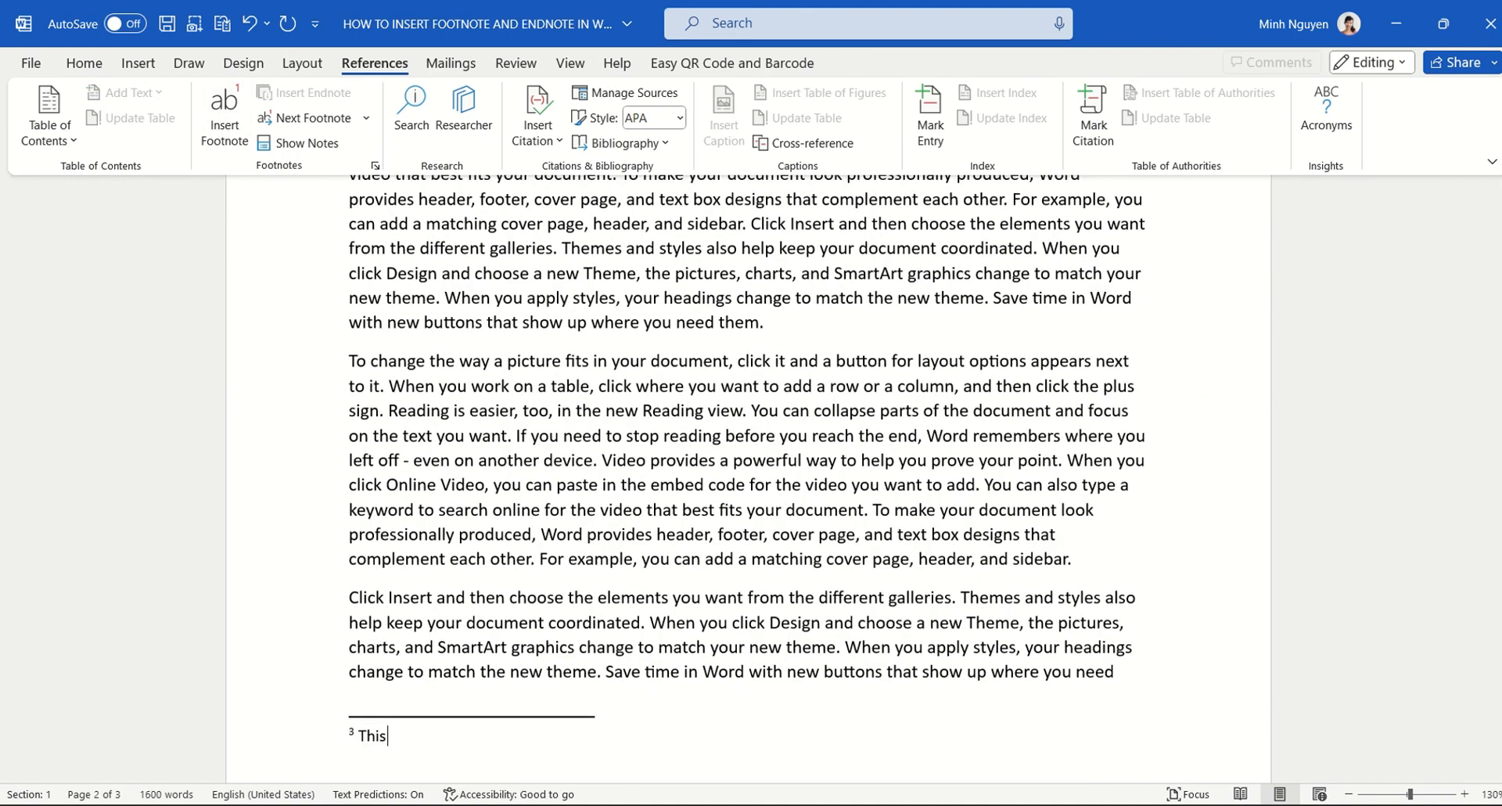
{"action": "type", "text": " is the 3rd footnote"}
{"action": "left_click", "coordinate": [697, 354]}
Copy the page 1 sentence "Themes and styles also help keep your document coordinated" with its footnote reference into a new paragraph below its own
{"action": "scroll", "coordinate": [697, 354], "scroll_direction": "up", "scroll_amount": 10}
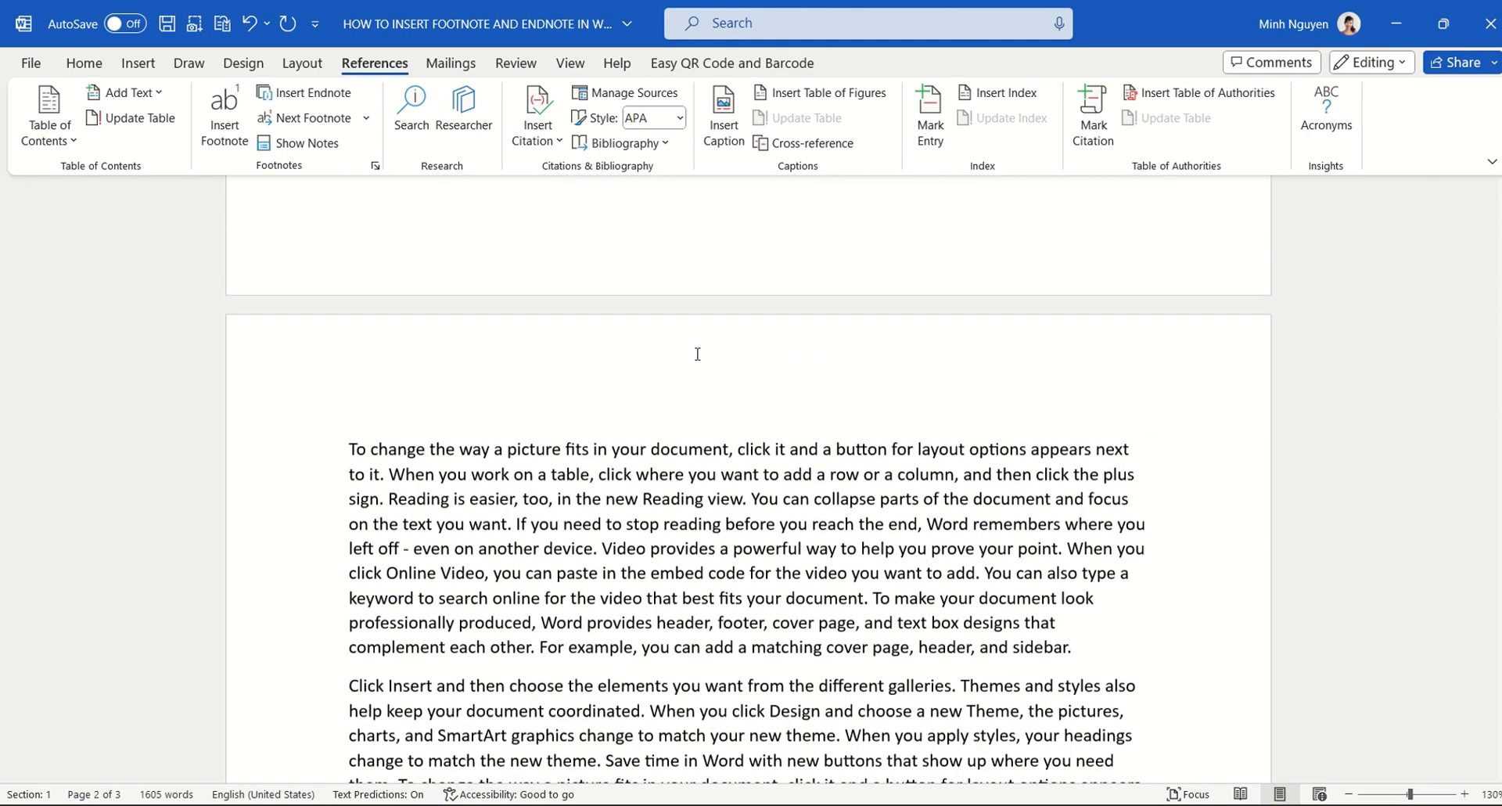
{"action": "scroll", "coordinate": [697, 354], "scroll_direction": "up", "scroll_amount": 10}
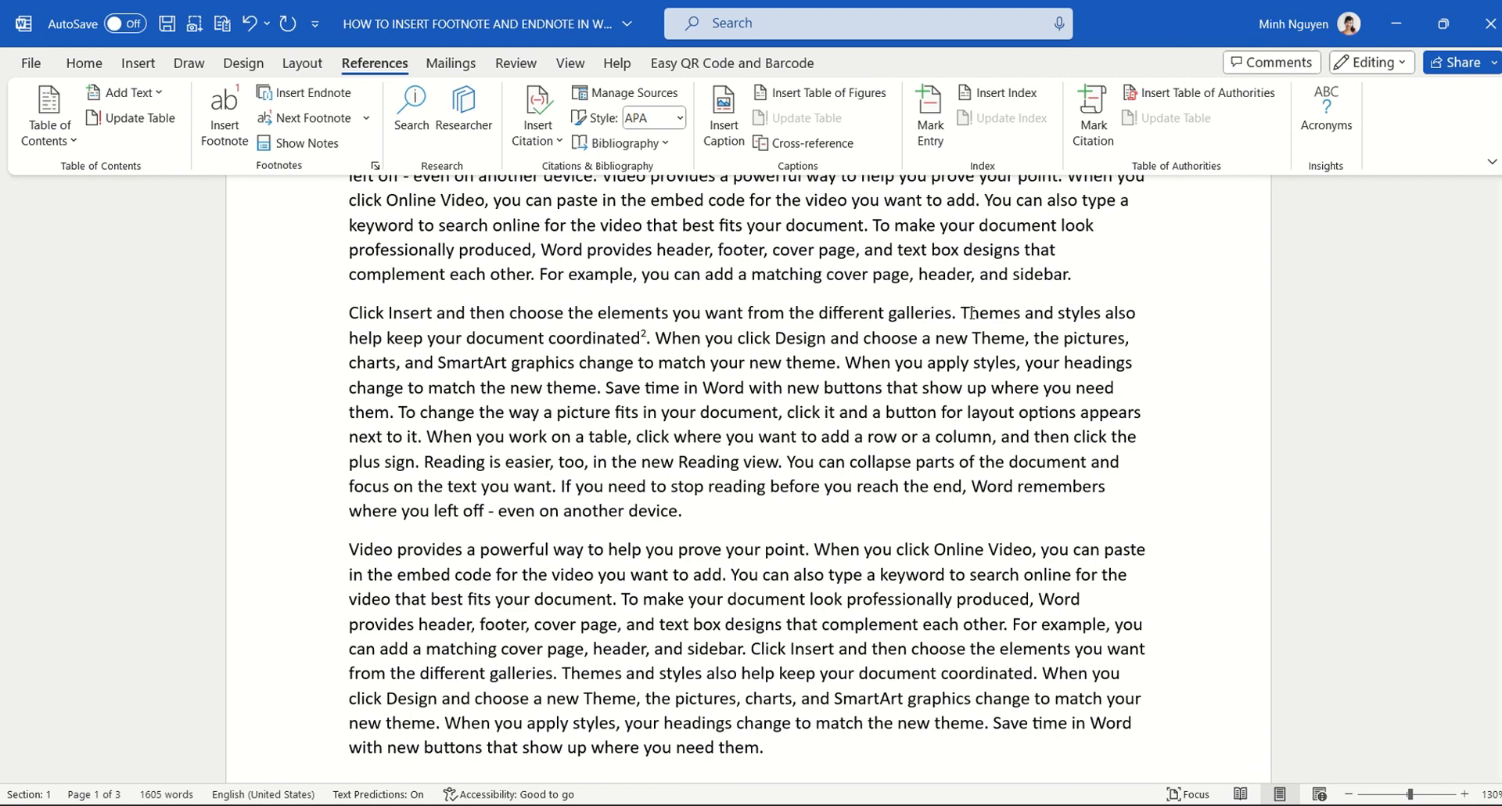
{"action": "left_click_drag", "start_coordinate": [960, 312], "coordinate": [657, 341]}
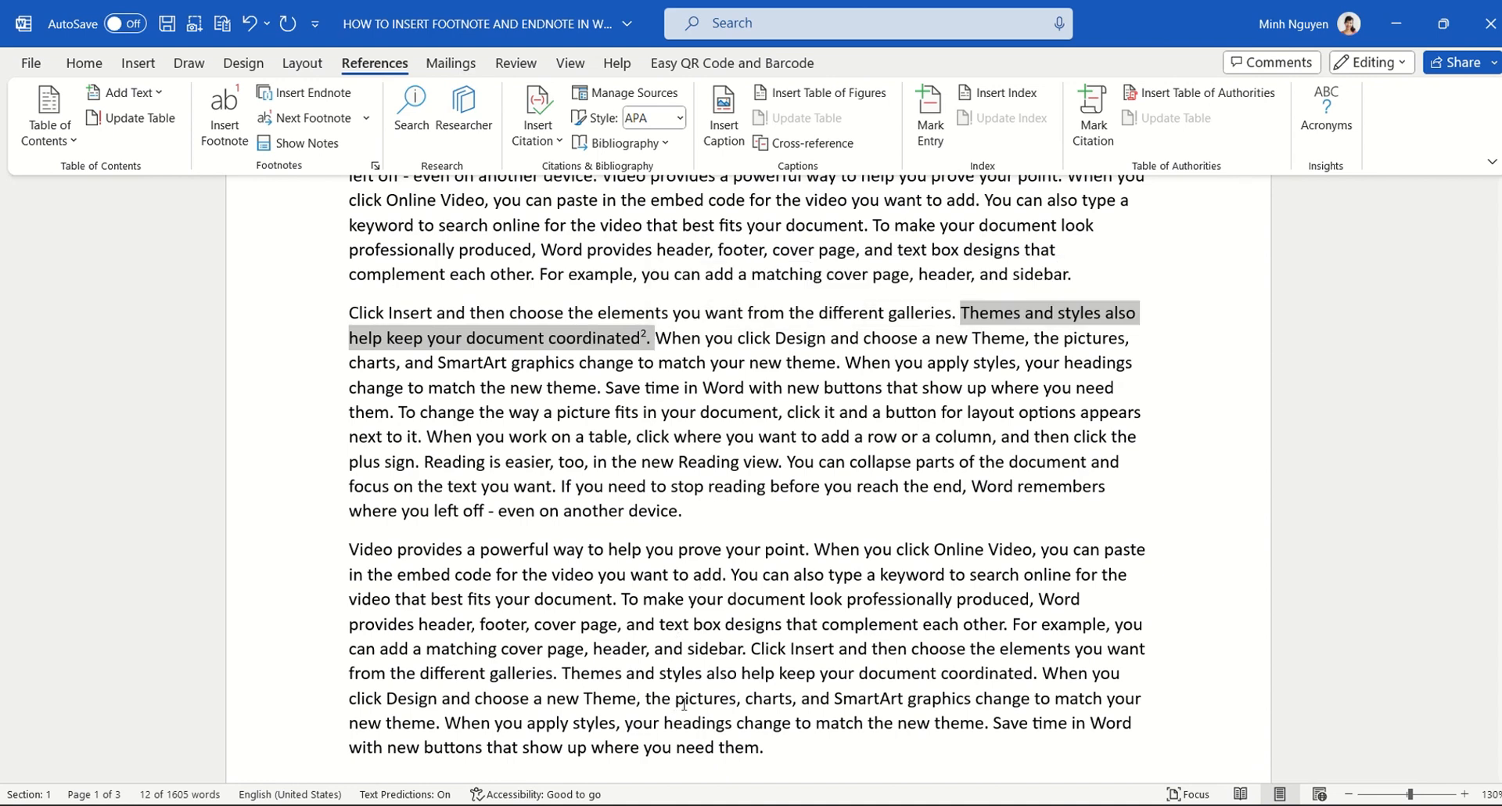
{"action": "scroll", "coordinate": [708, 548], "scroll_direction": "down", "scroll_amount": 1}
{"action": "left_click", "coordinate": [709, 450]}
{"action": "key", "text": "Return"}
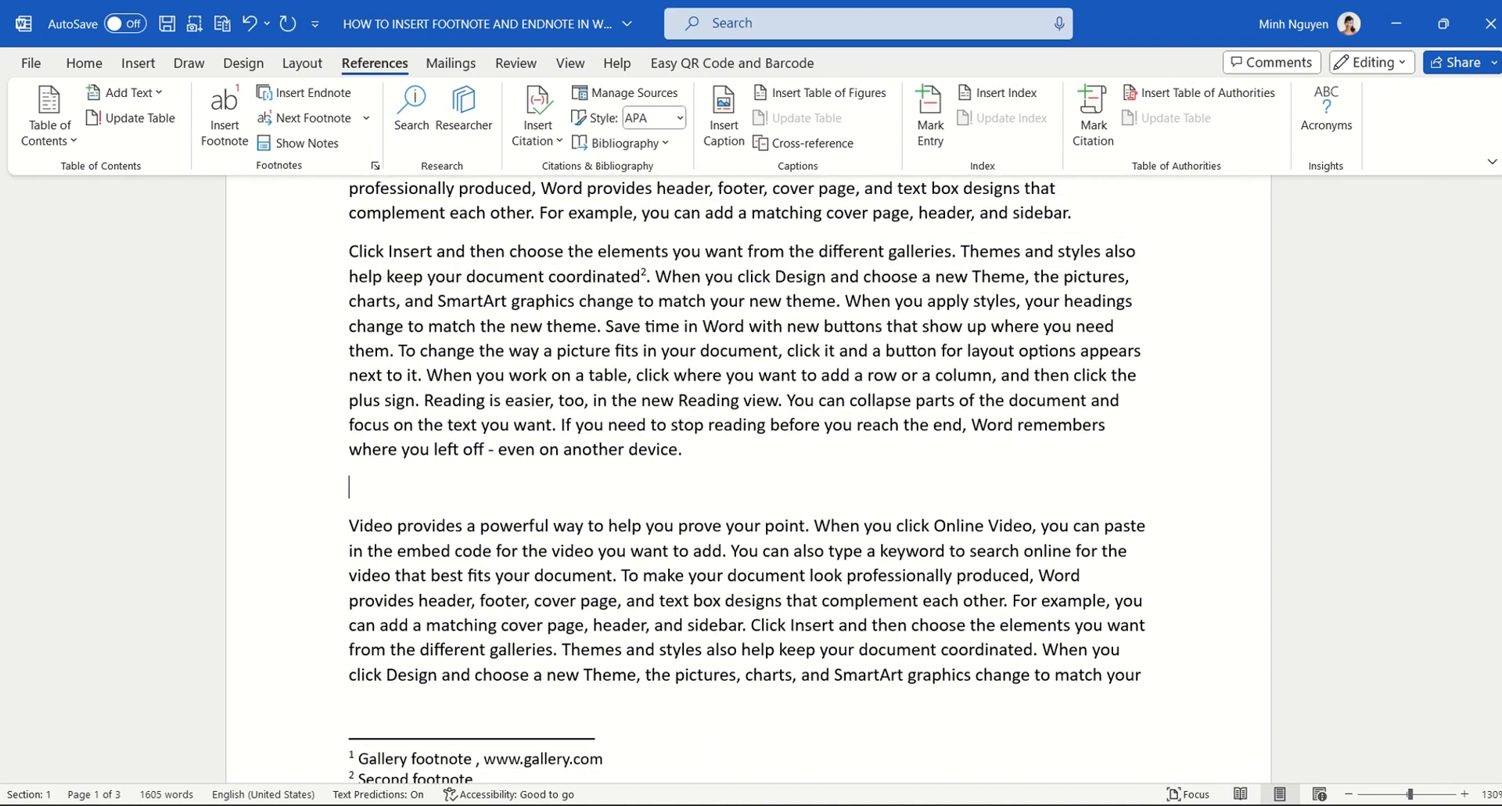
{"action": "type", "text": "Themes and styles also help keep your document coordinated³."}
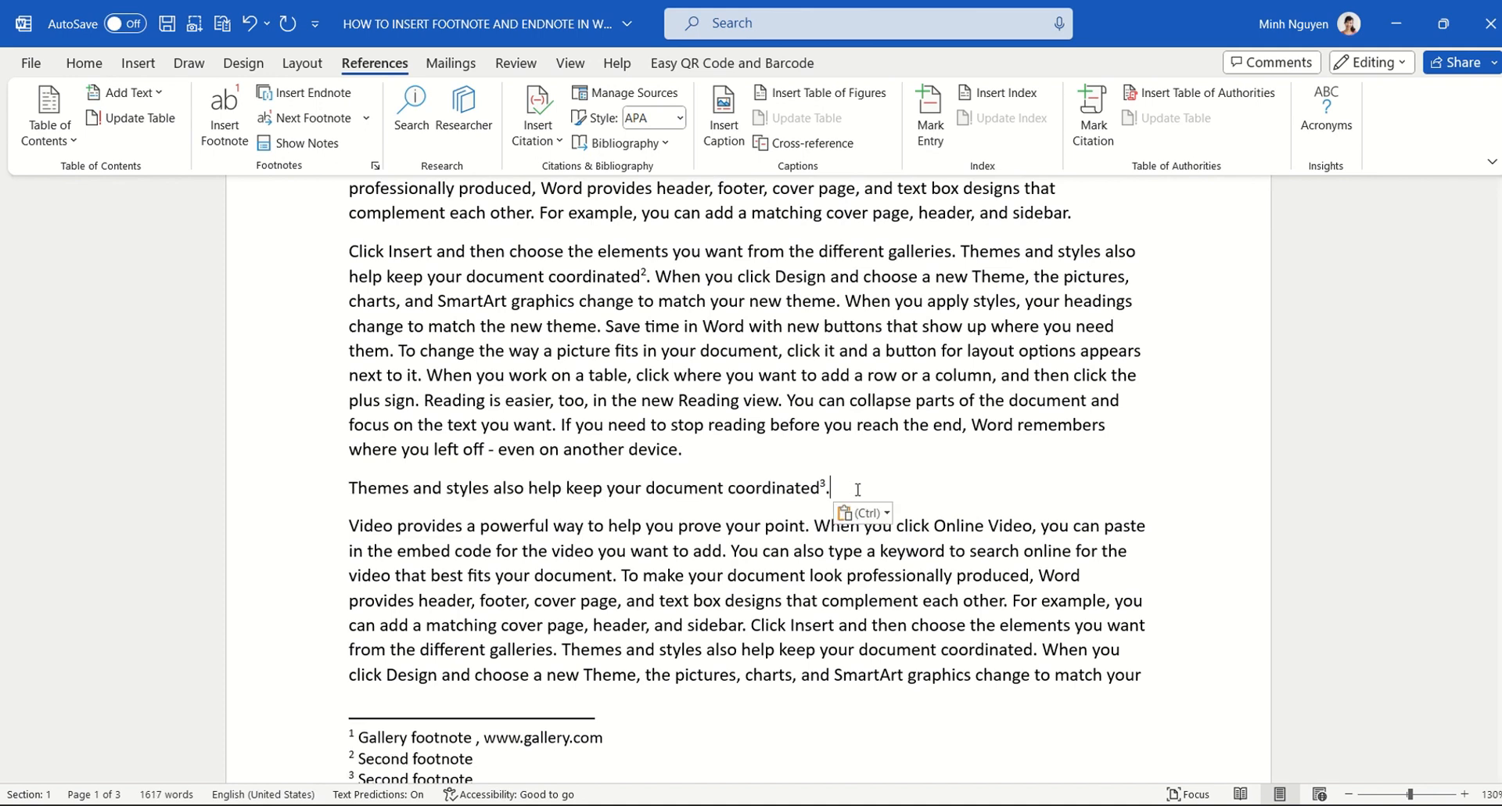
{"action": "key", "text": "Left"}
{"action": "key", "text": "Left"}
{"action": "scroll", "coordinate": [357, 715], "scroll_direction": "down", "scroll_amount": 2}
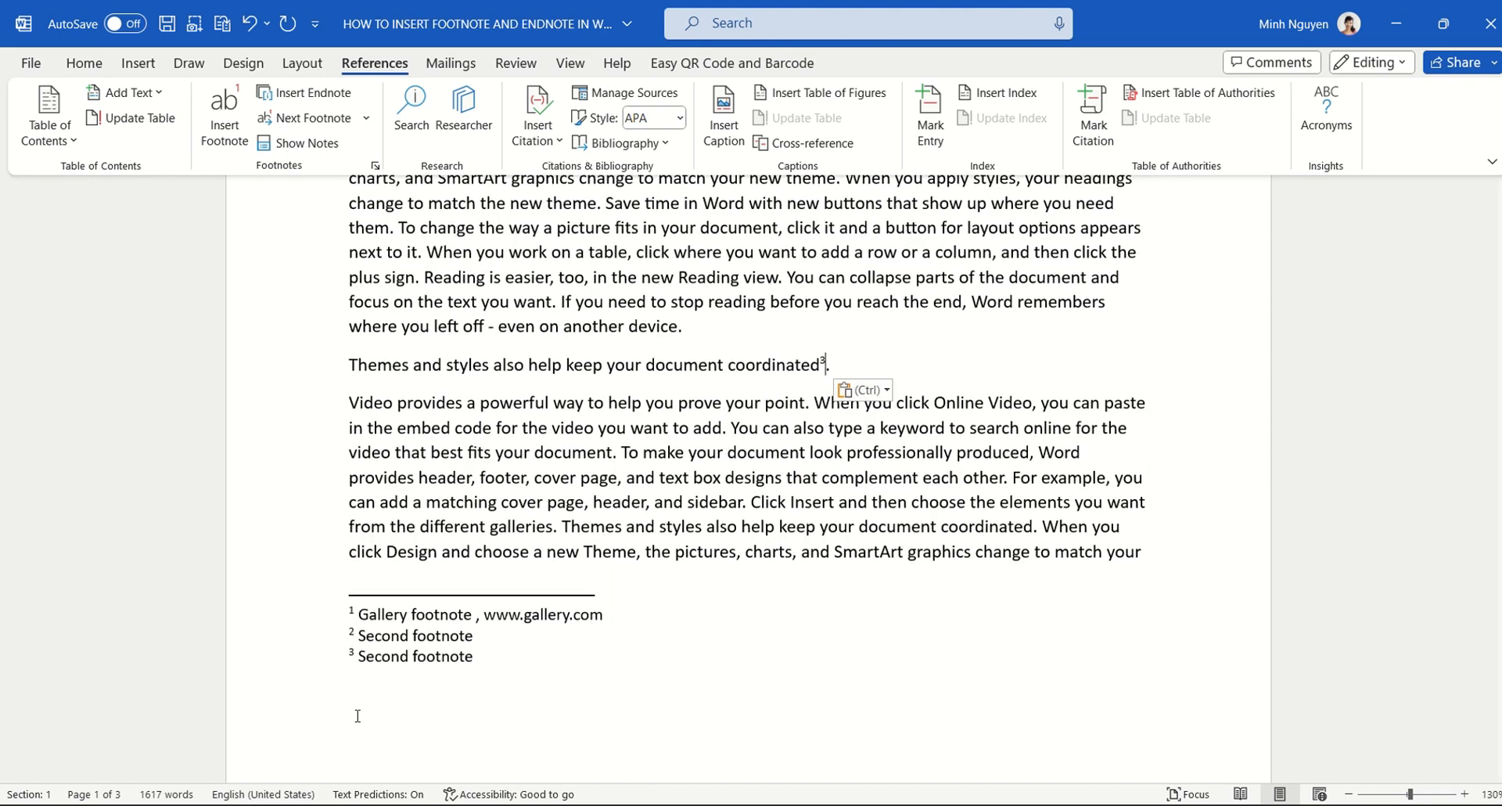
{"action": "left_click", "coordinate": [398, 658]}
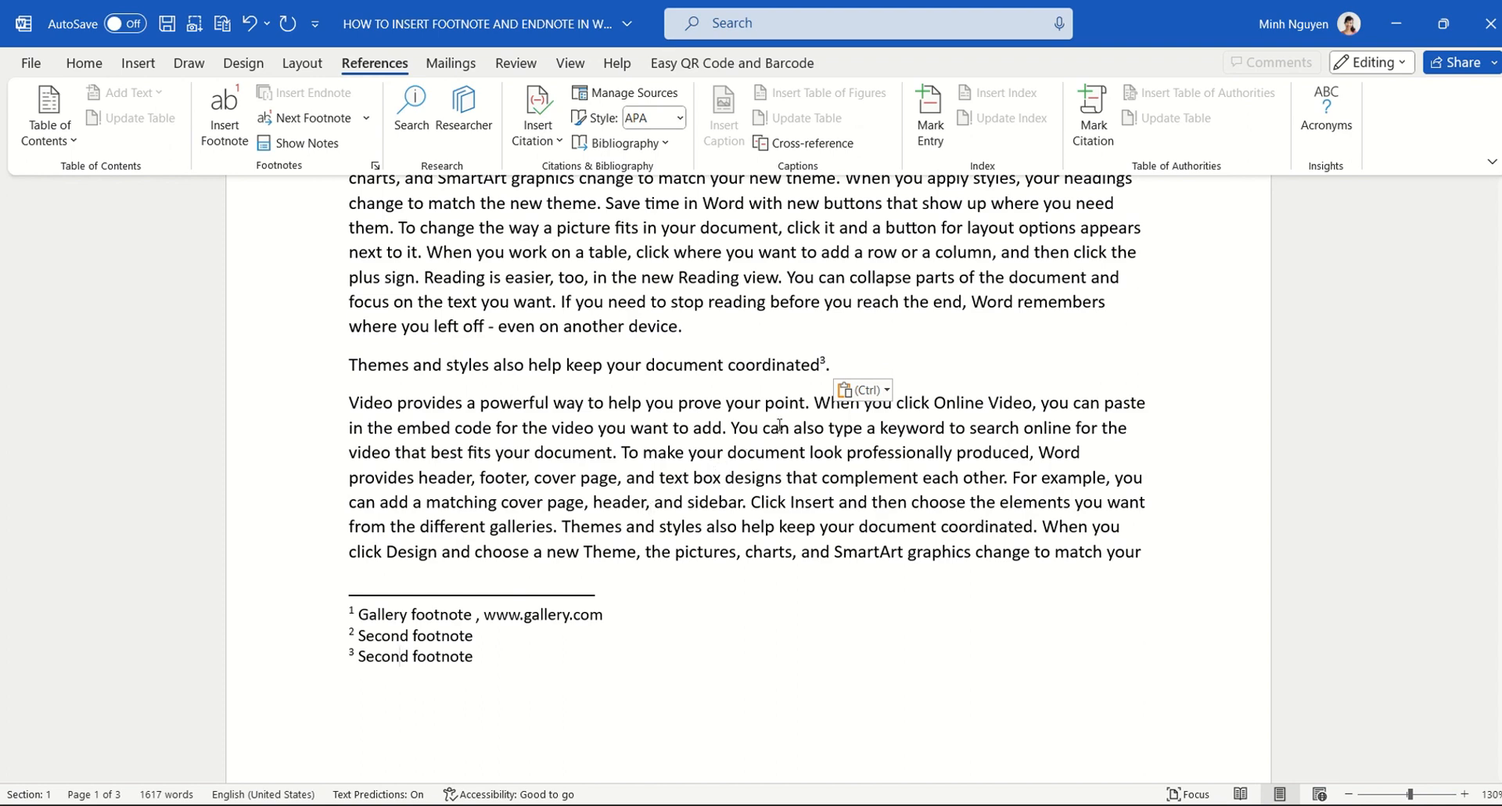
Delete the original "Themes and styles" sentence with its footnote reference from the third paragraph on page 1
{"action": "scroll", "coordinate": [759, 481], "scroll_direction": "up", "scroll_amount": 3}
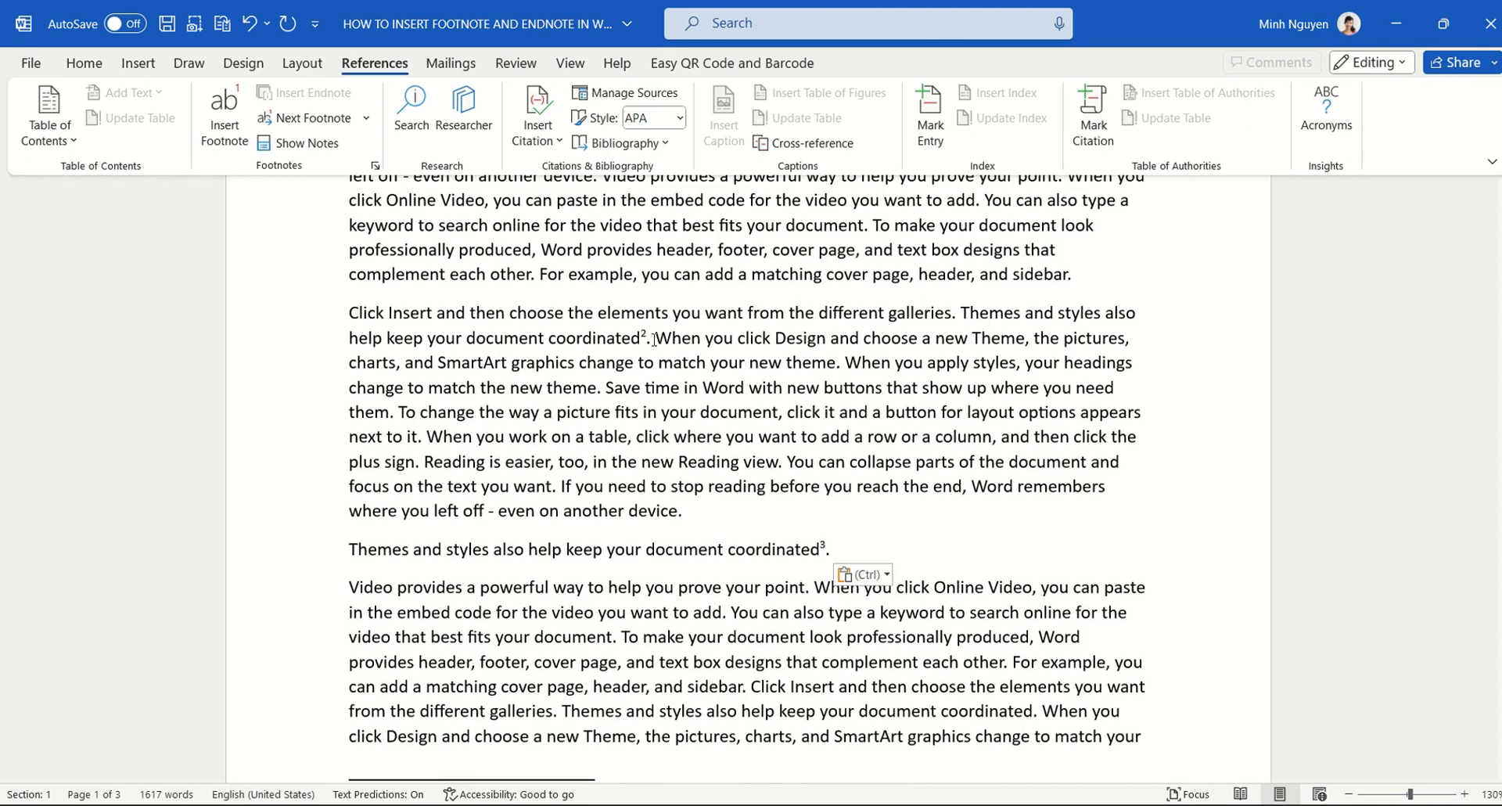
{"action": "left_click_drag", "start_coordinate": [653, 339], "coordinate": [961, 313]}
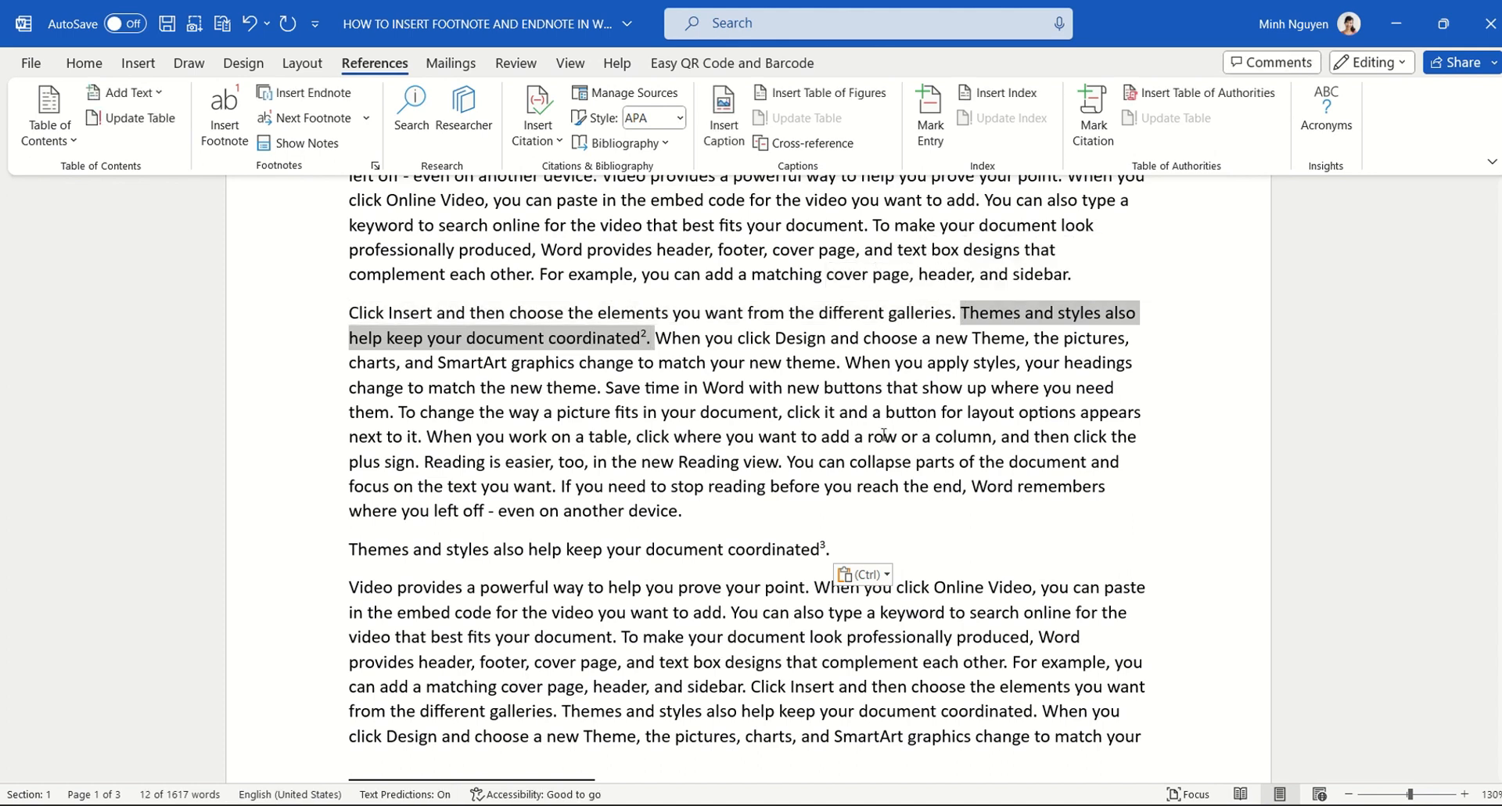
{"action": "scroll", "coordinate": [883, 435], "scroll_direction": "down", "scroll_amount": 1}
{"action": "key", "text": "Delete"}
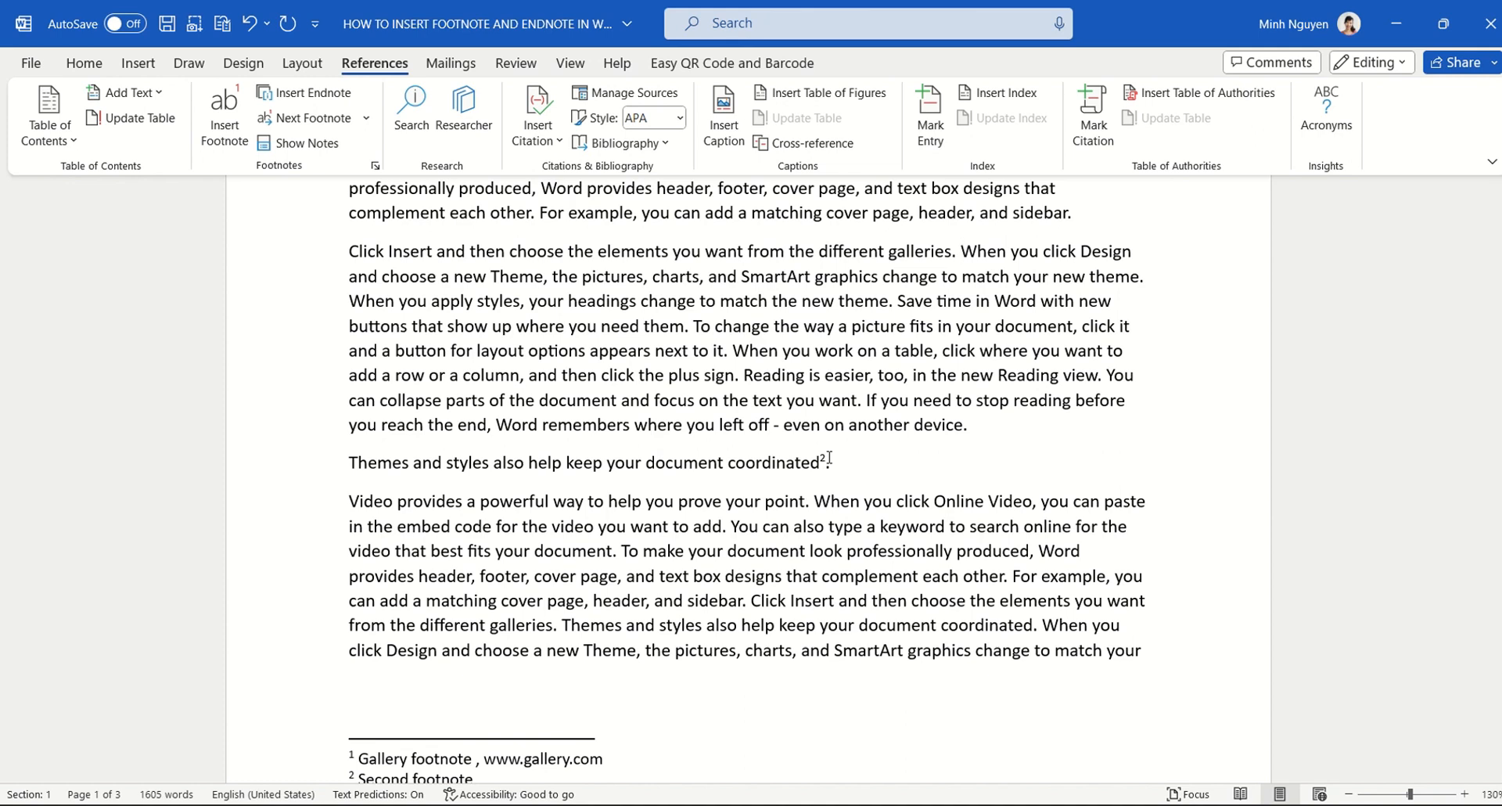
Insert an endnote after "where you need them" near the start of page 2, reading "This is the first endnote"
{"action": "scroll", "coordinate": [830, 457], "scroll_direction": "down", "scroll_amount": 7}
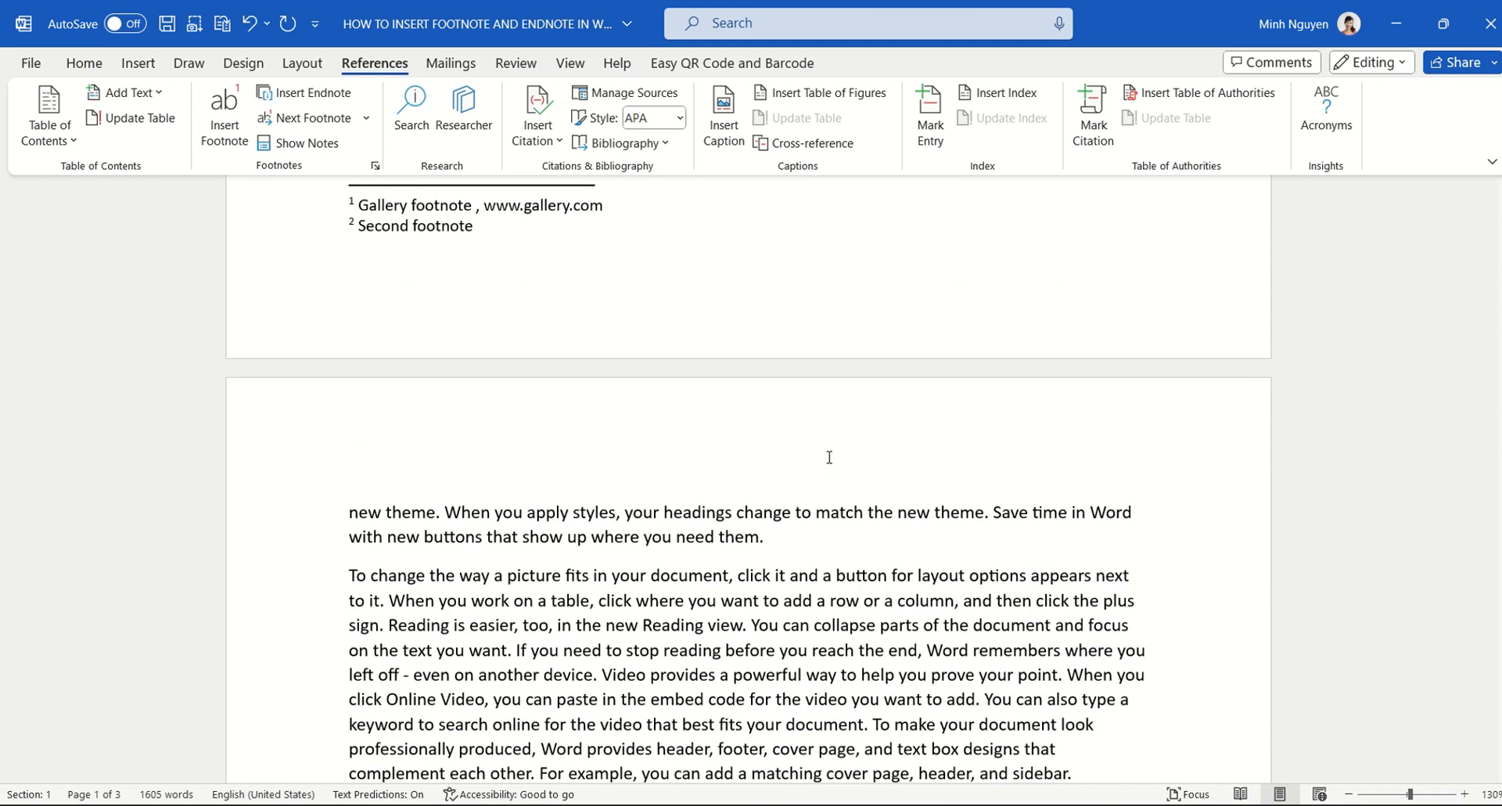
{"action": "left_click", "coordinate": [760, 536]}
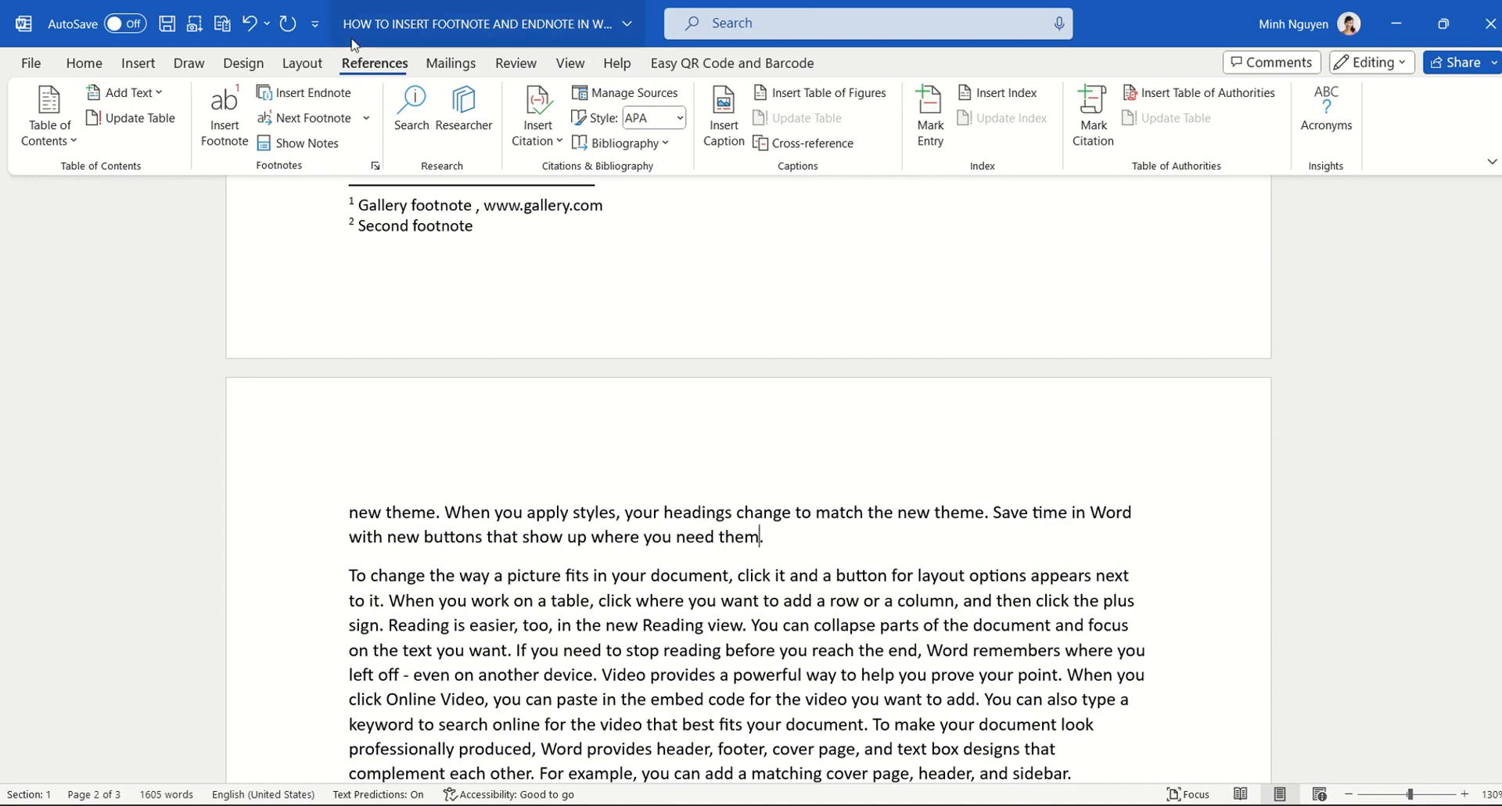
{"action": "left_click", "coordinate": [296, 102]}
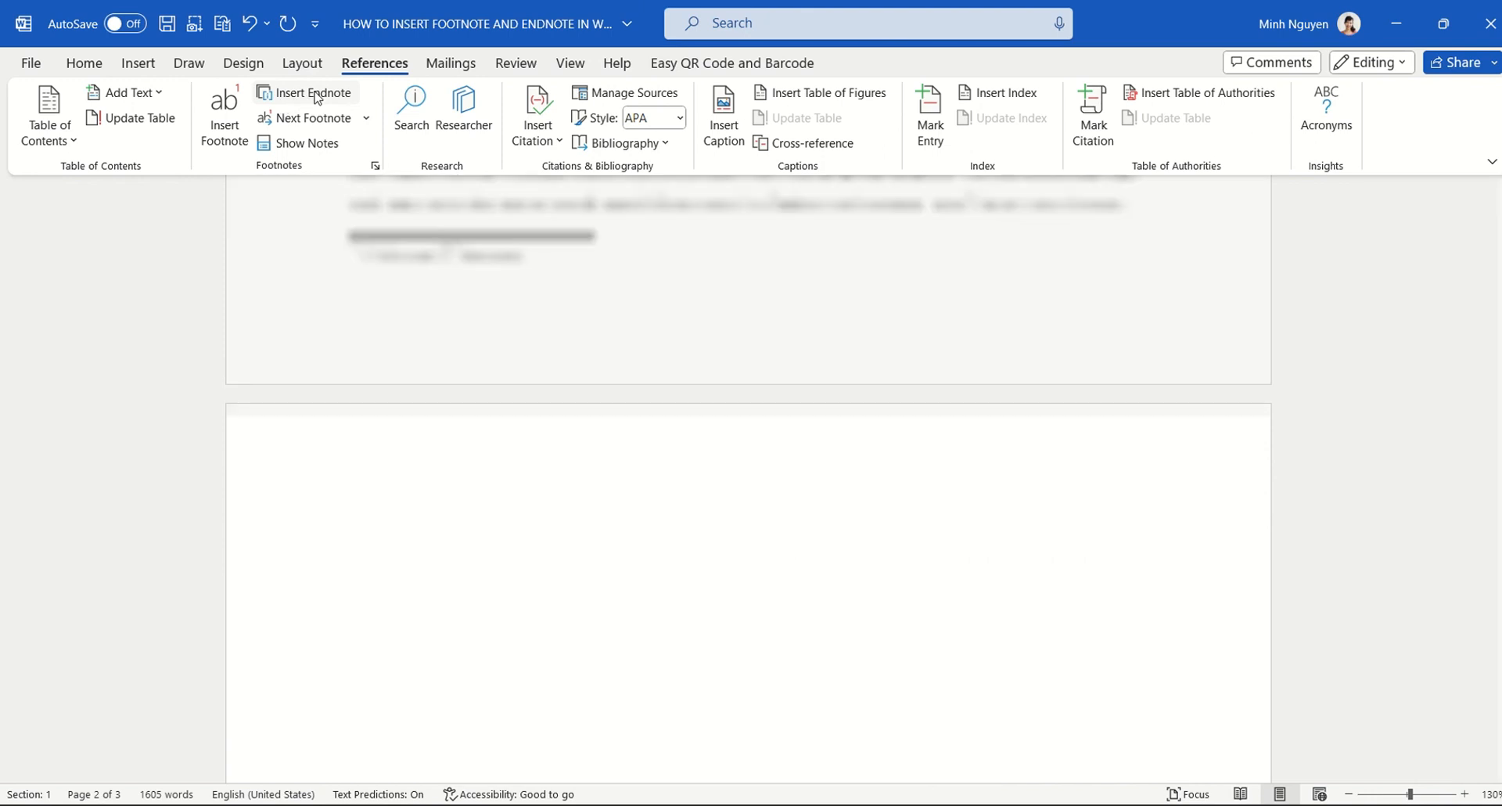
{"action": "type", "text": "Thi"}
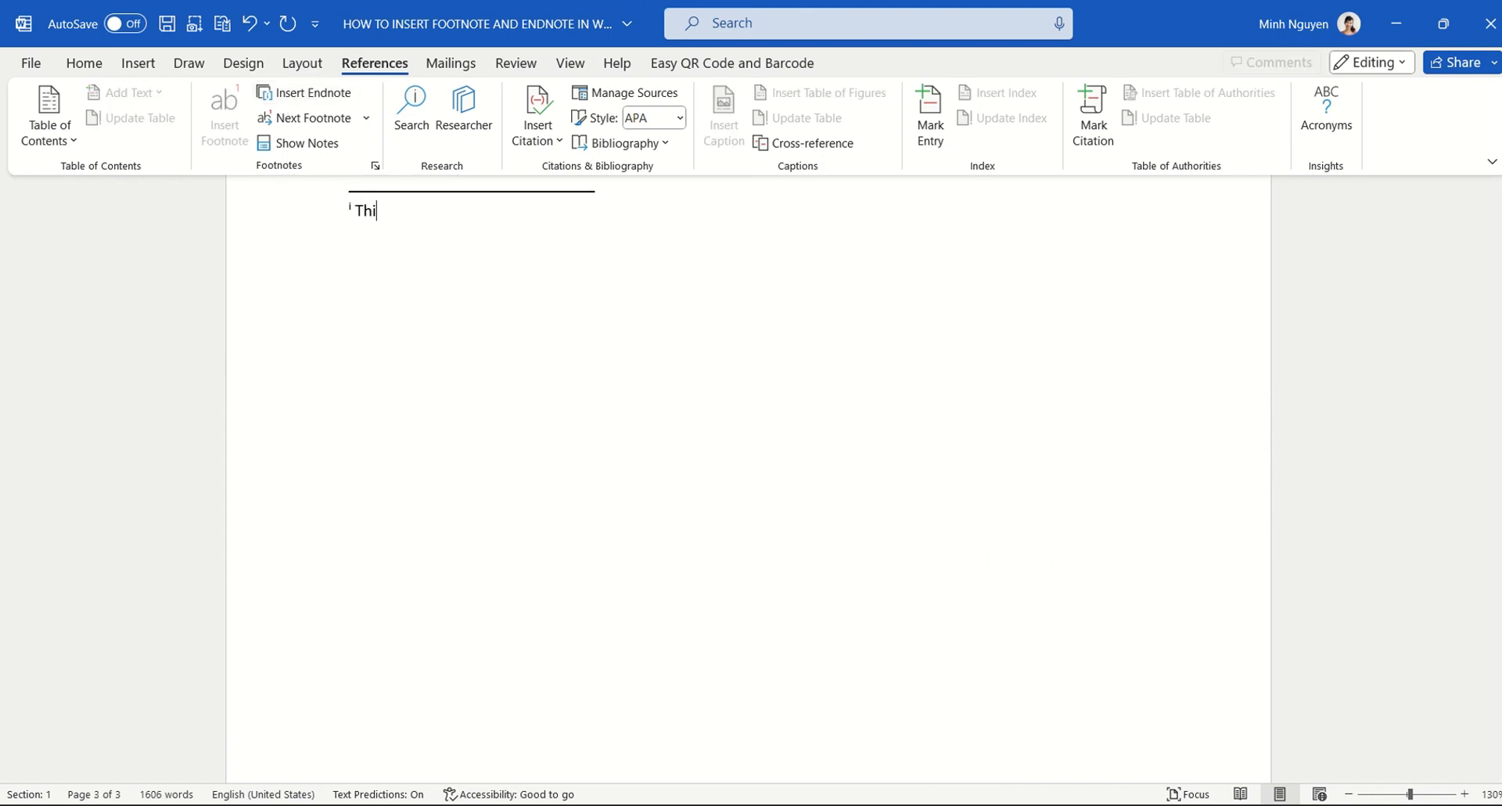
{"action": "type", "text": "s is the first endnote"}
Insert an endnote after "where you need them" in the document's last paragraph, reading "This is the 2nd endnote"
{"action": "scroll", "coordinate": [513, 402], "scroll_direction": "up", "scroll_amount": 5}
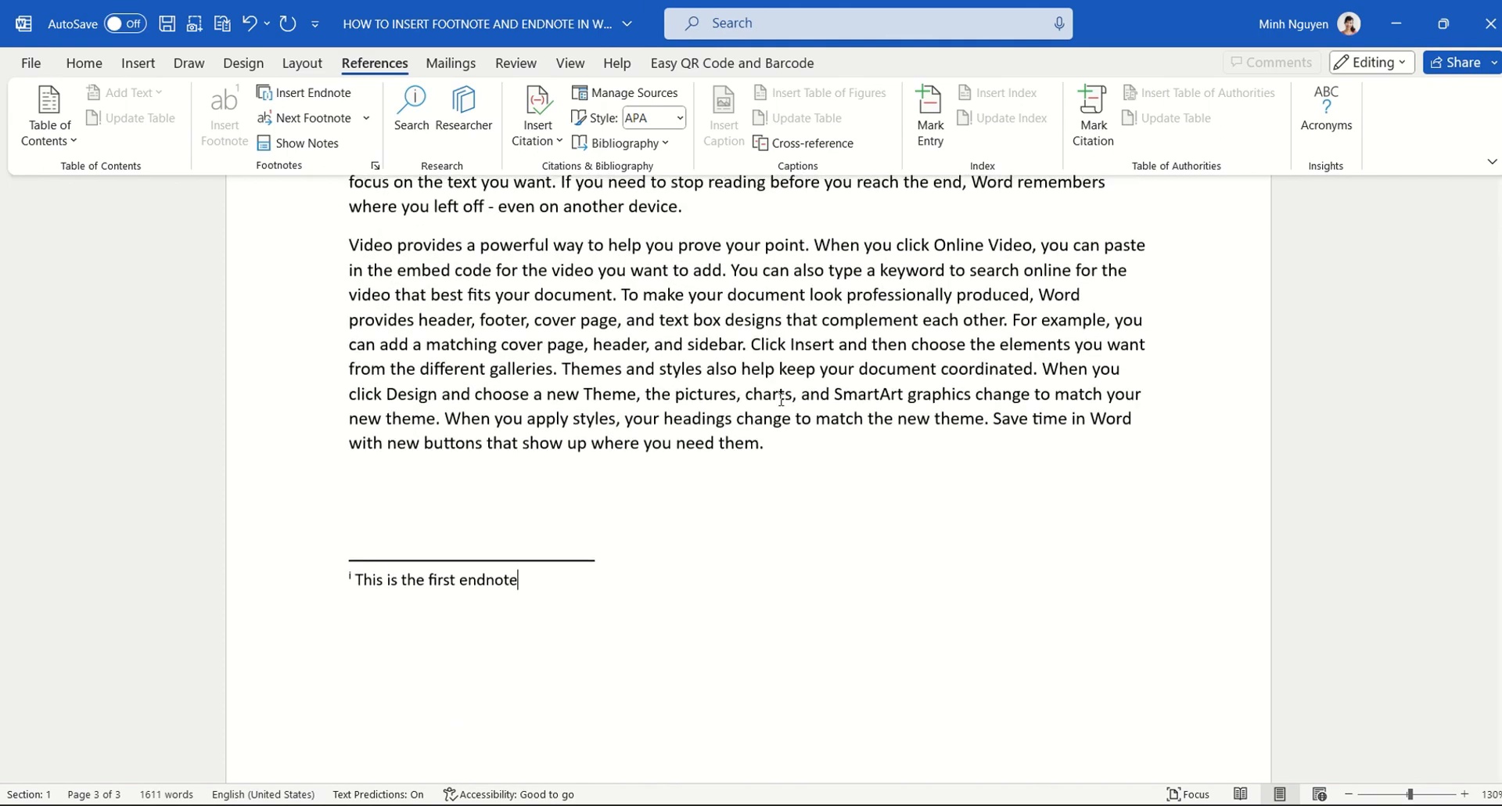
{"action": "left_click", "coordinate": [762, 443]}
{"action": "left_click", "coordinate": [335, 97]}
{"action": "type", "text": "This is the 2nd endnote"}
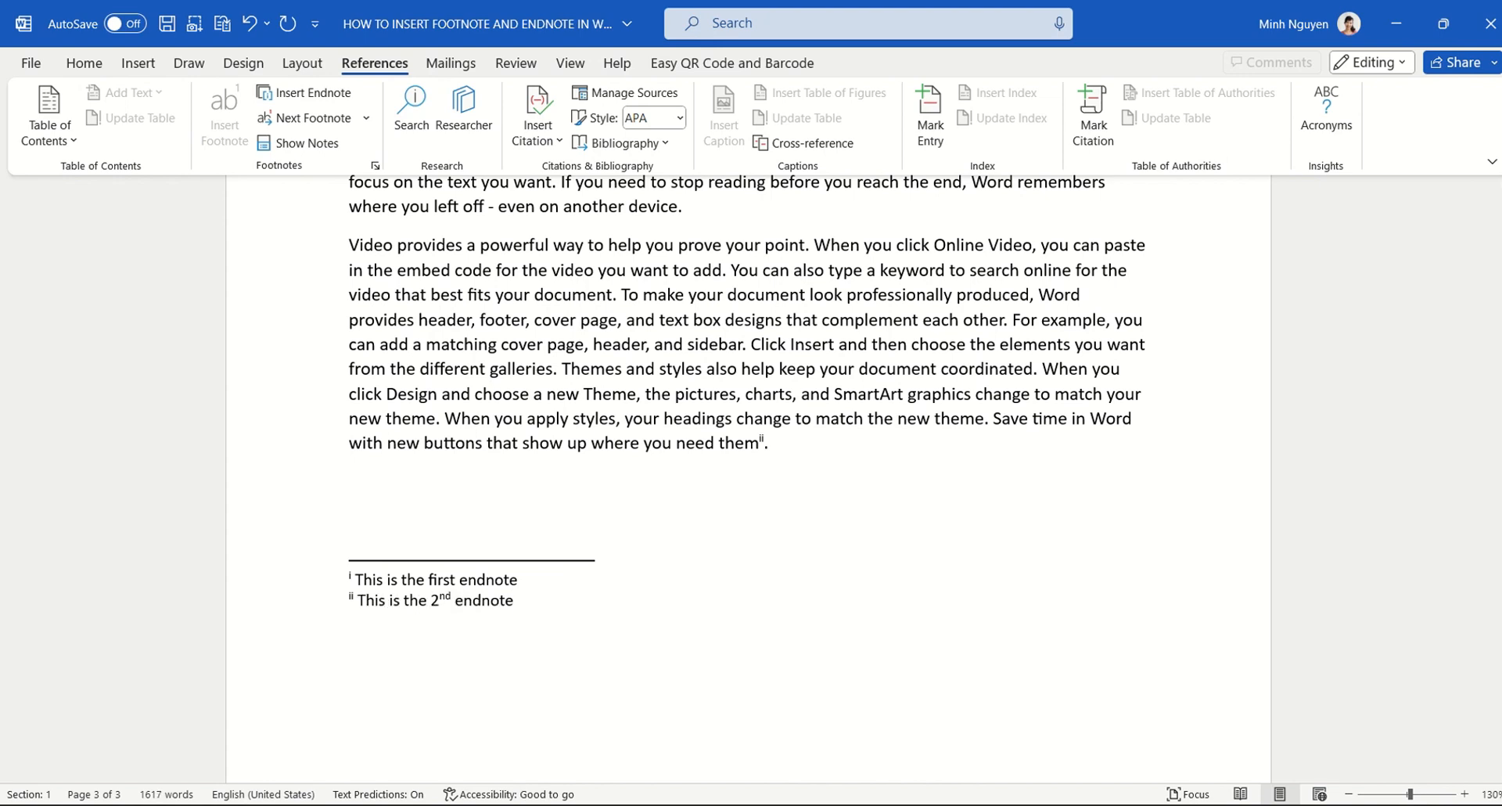
Apply the a, b, c number format to the endnotes throughout the whole document and review the notes
{"action": "scroll", "coordinate": [343, 588], "scroll_direction": "up", "scroll_amount": 1}
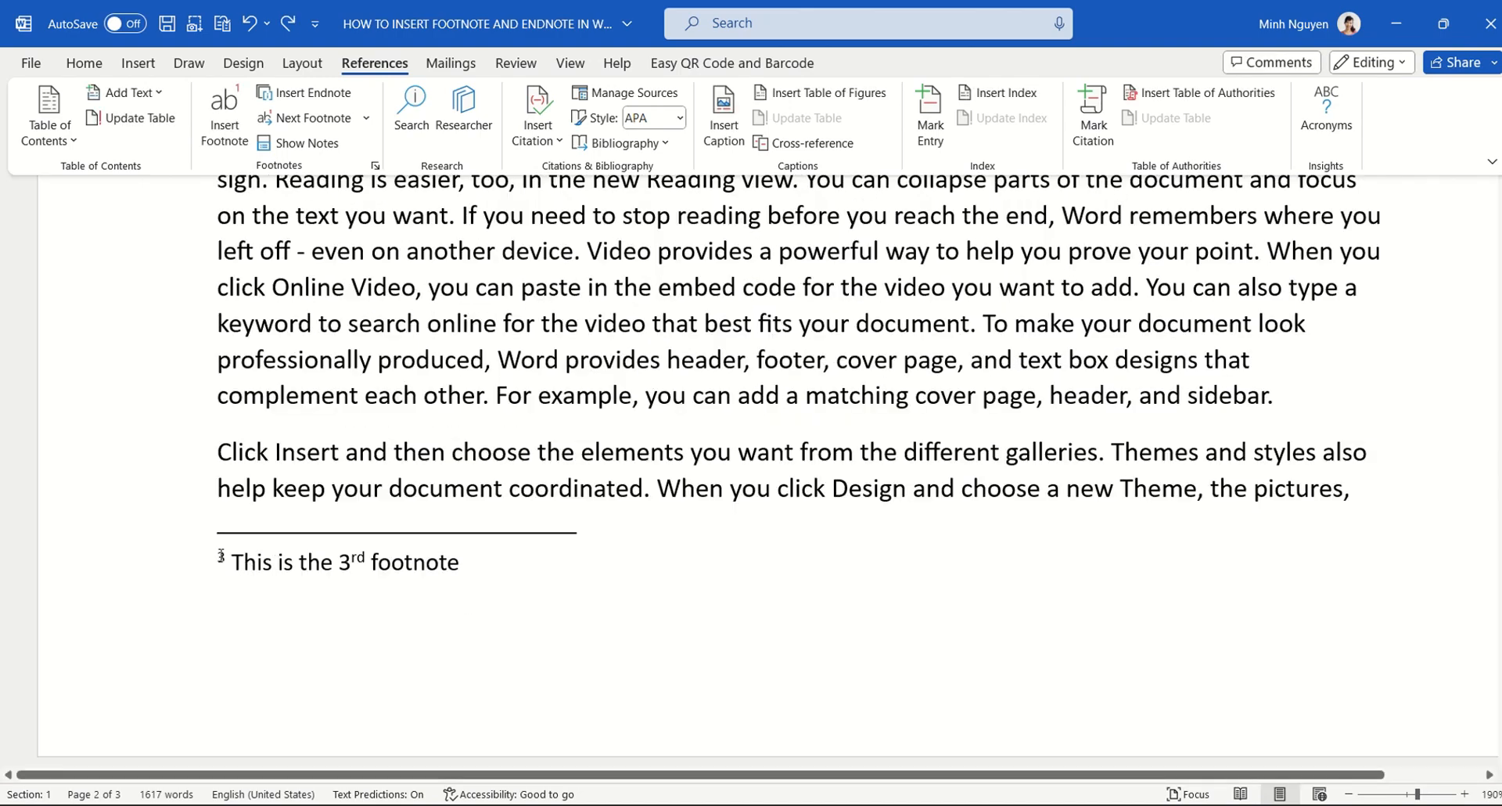
{"action": "scroll", "coordinate": [221, 556], "scroll_direction": "down", "scroll_amount": 15}
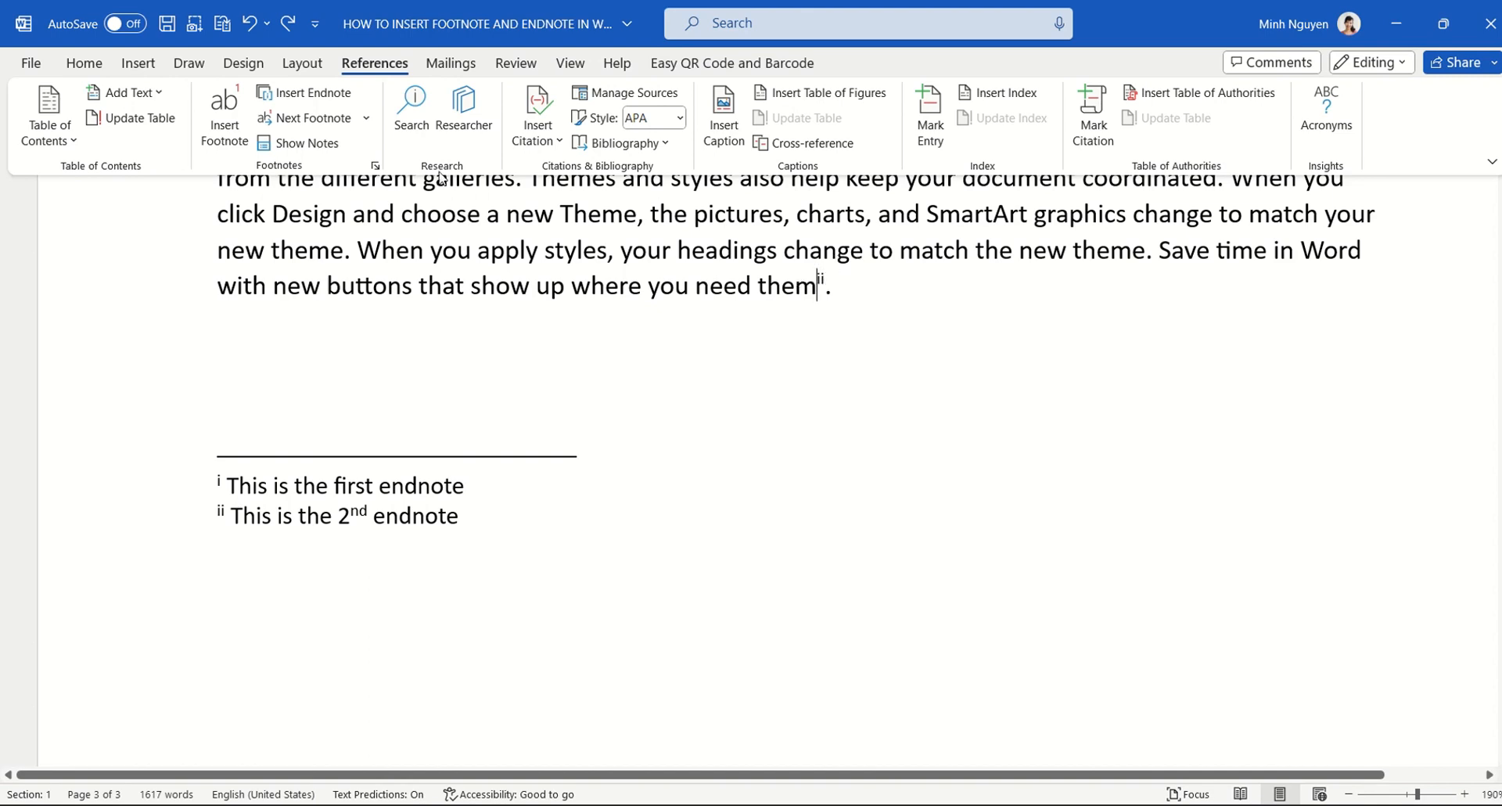
{"action": "left_click", "coordinate": [375, 166]}
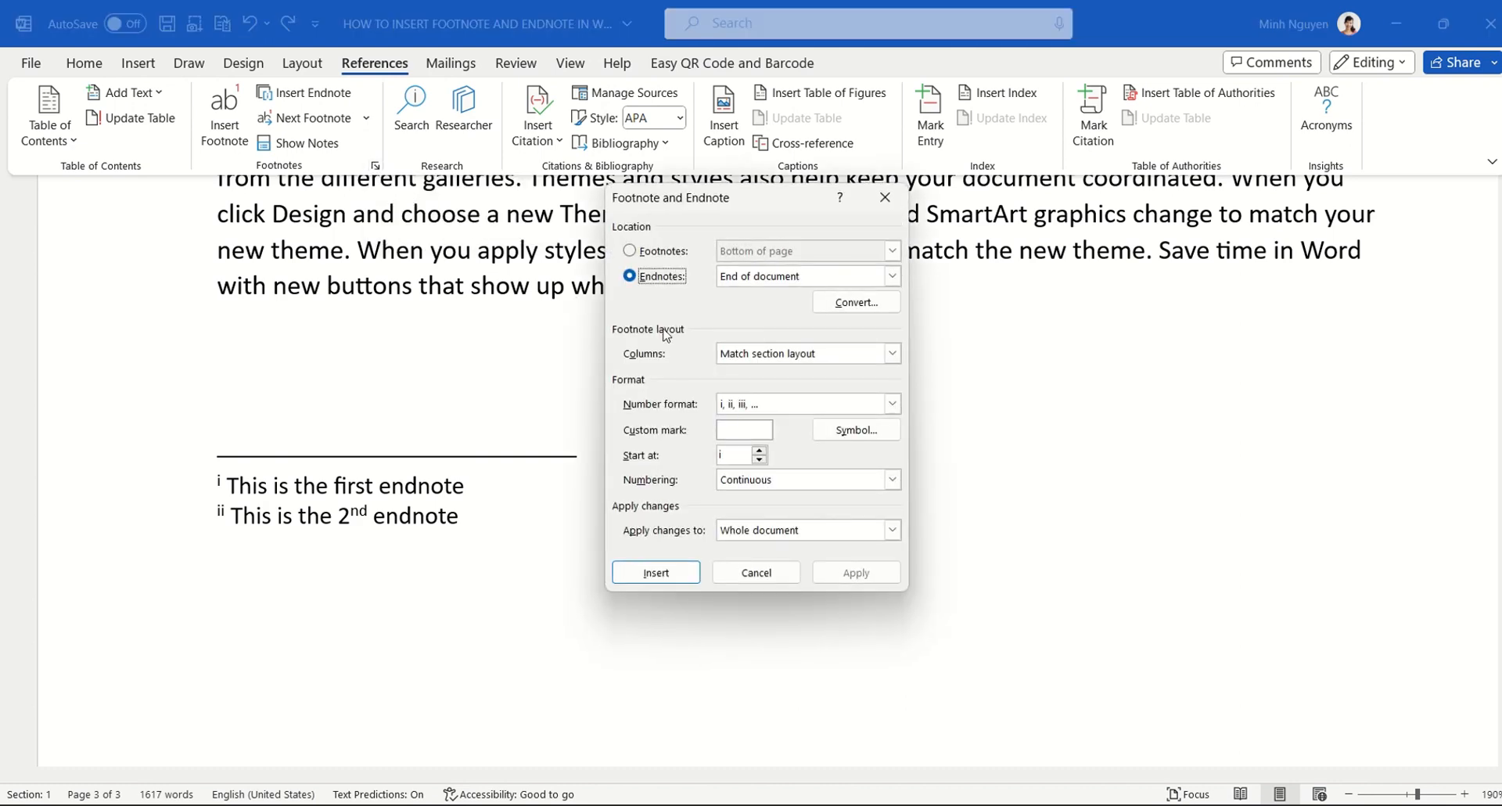
{"action": "left_click", "coordinate": [646, 279]}
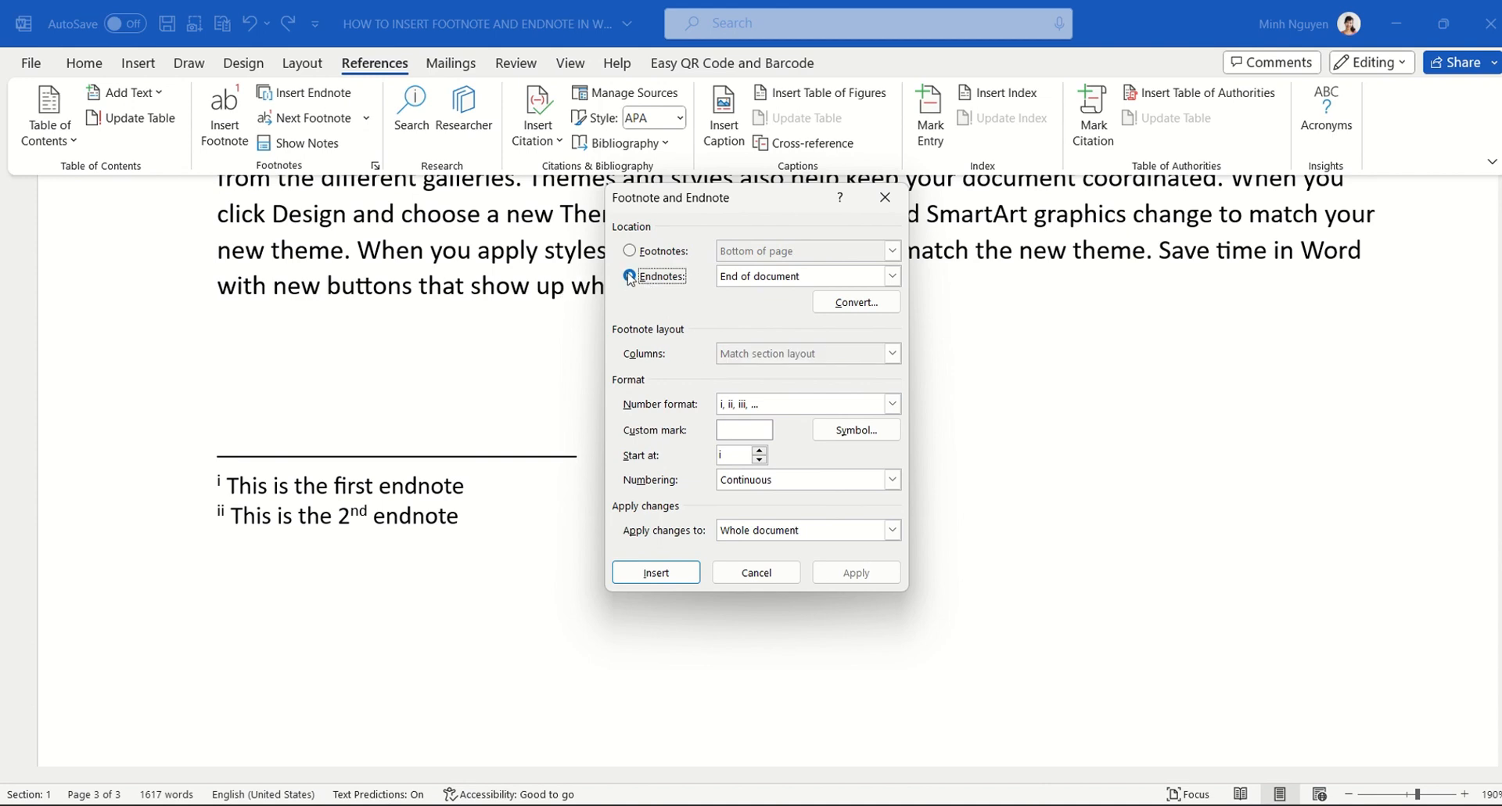
{"action": "left_click", "coordinate": [813, 404]}
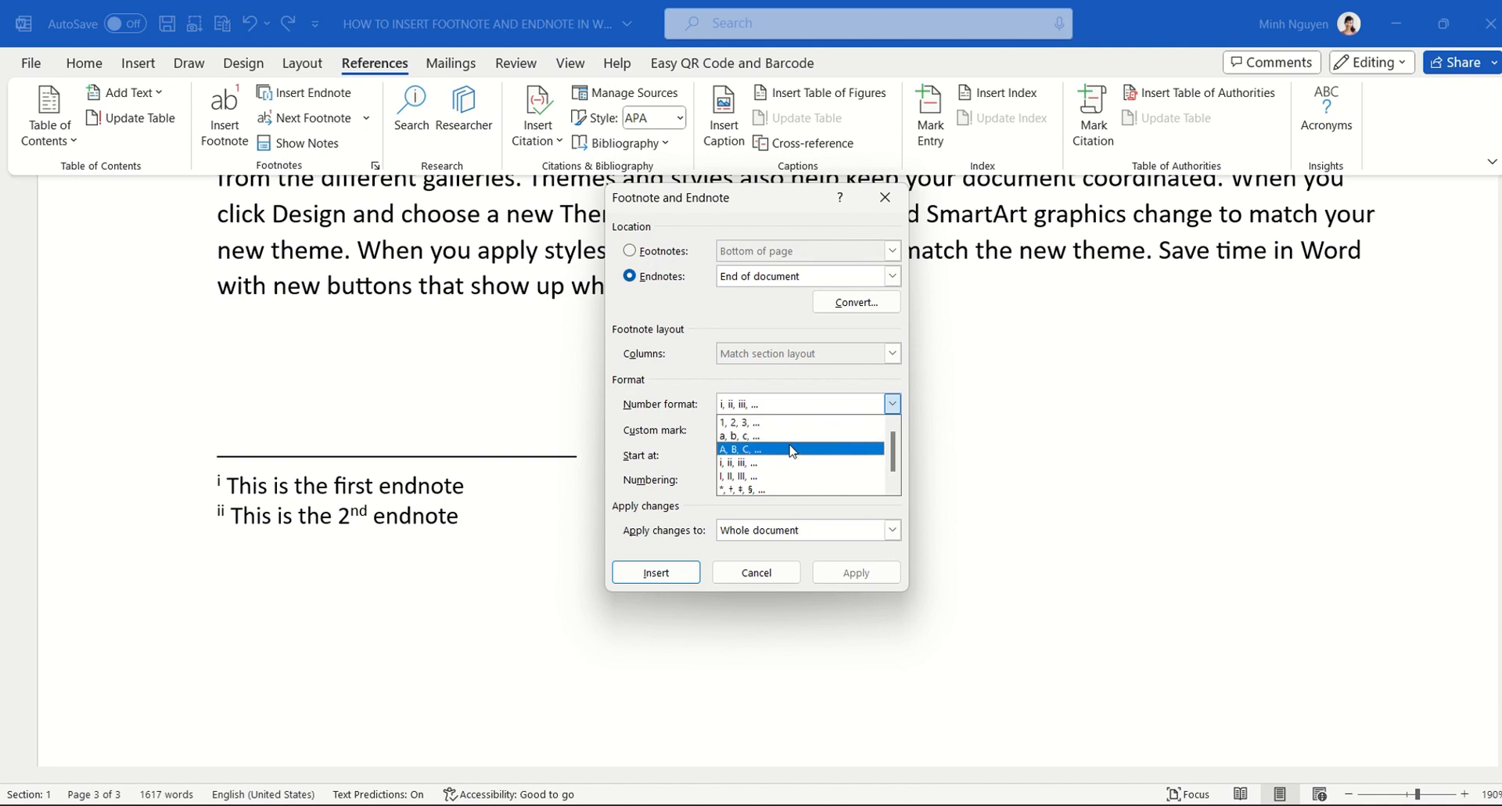
{"action": "left_click", "coordinate": [792, 450]}
{"action": "left_click", "coordinate": [792, 406]}
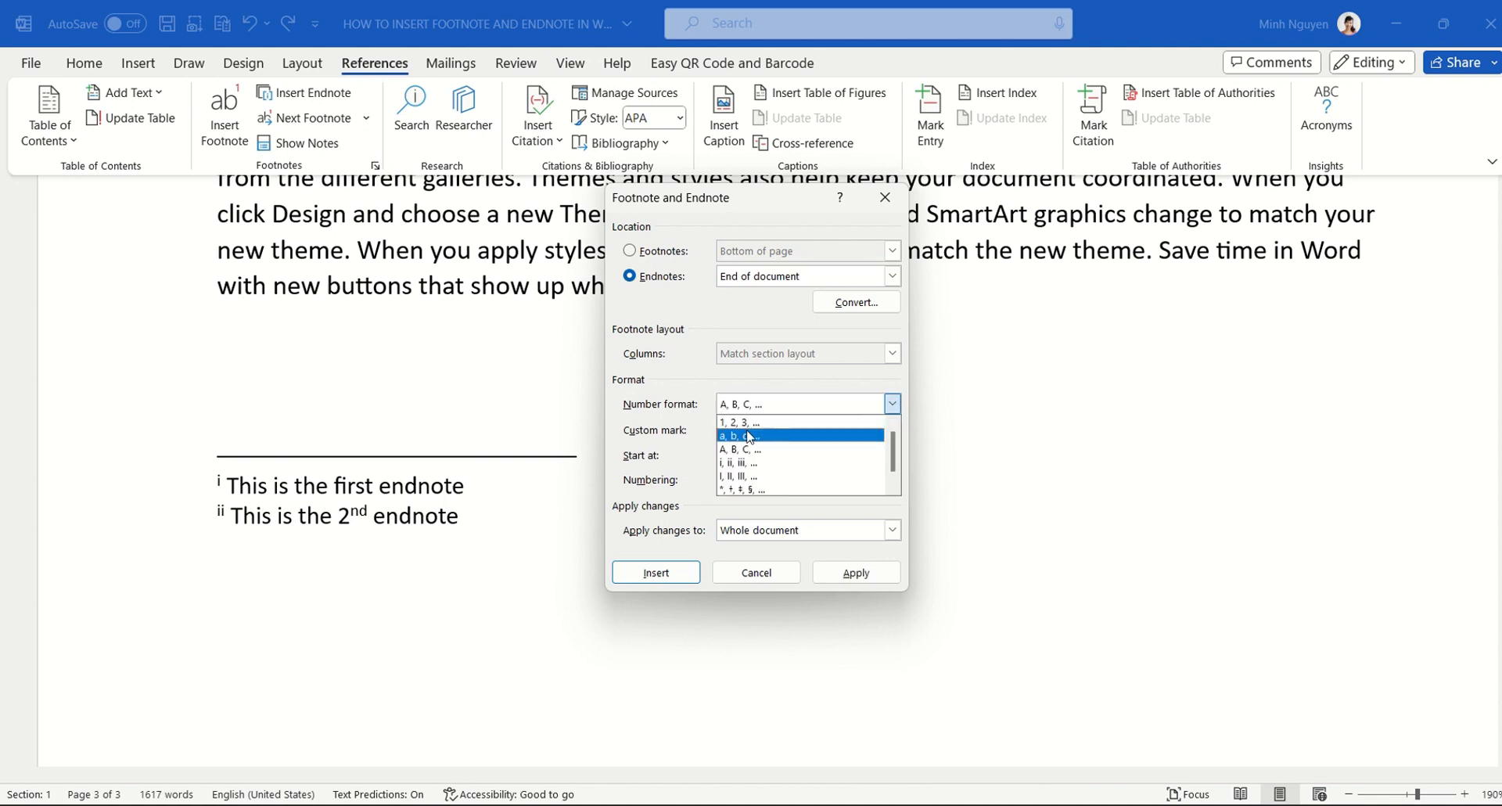
{"action": "left_click", "coordinate": [749, 437]}
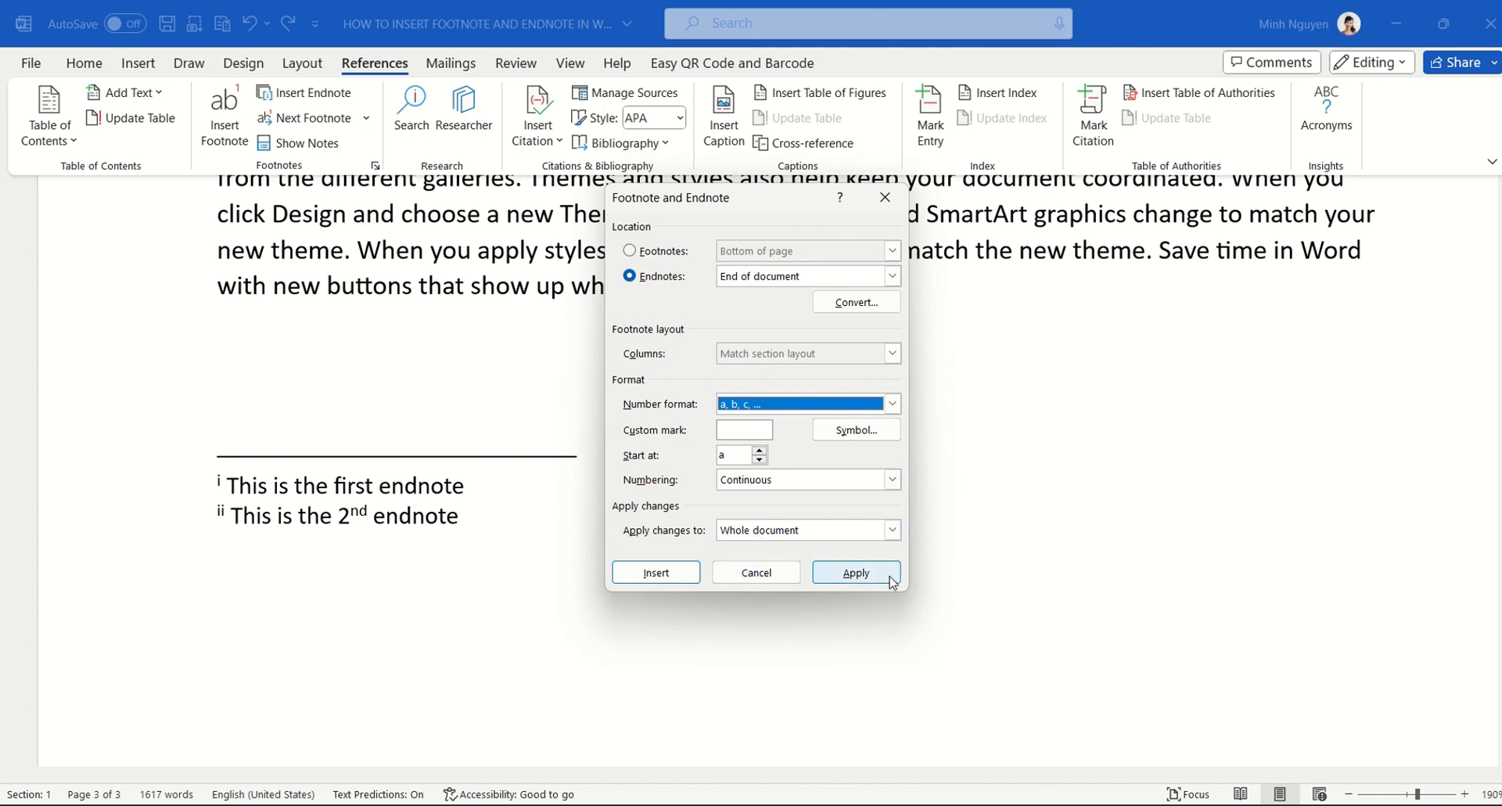
{"action": "left_click", "coordinate": [864, 573]}
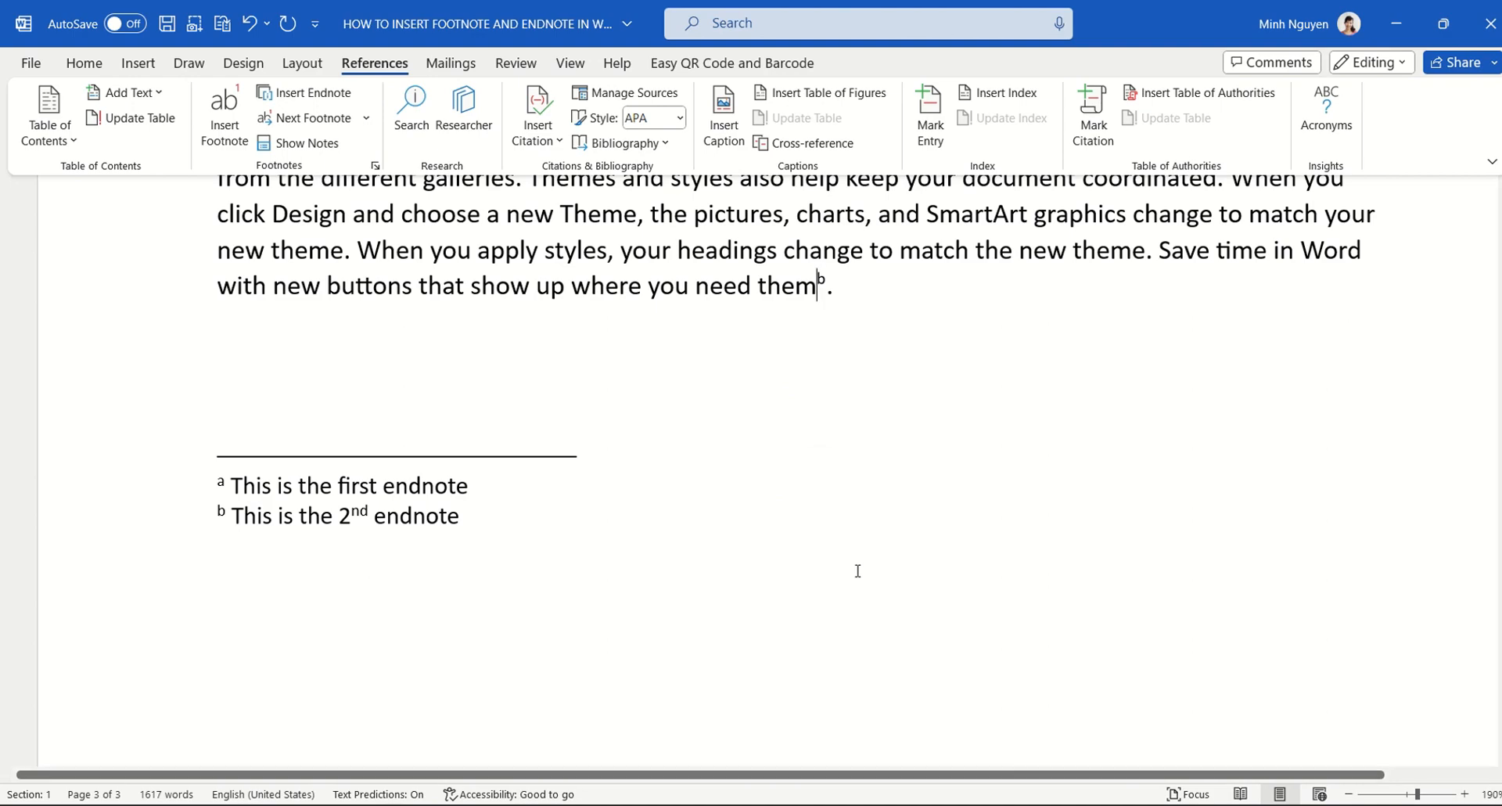
{"action": "scroll", "coordinate": [858, 570], "scroll_direction": "up", "scroll_amount": 7}
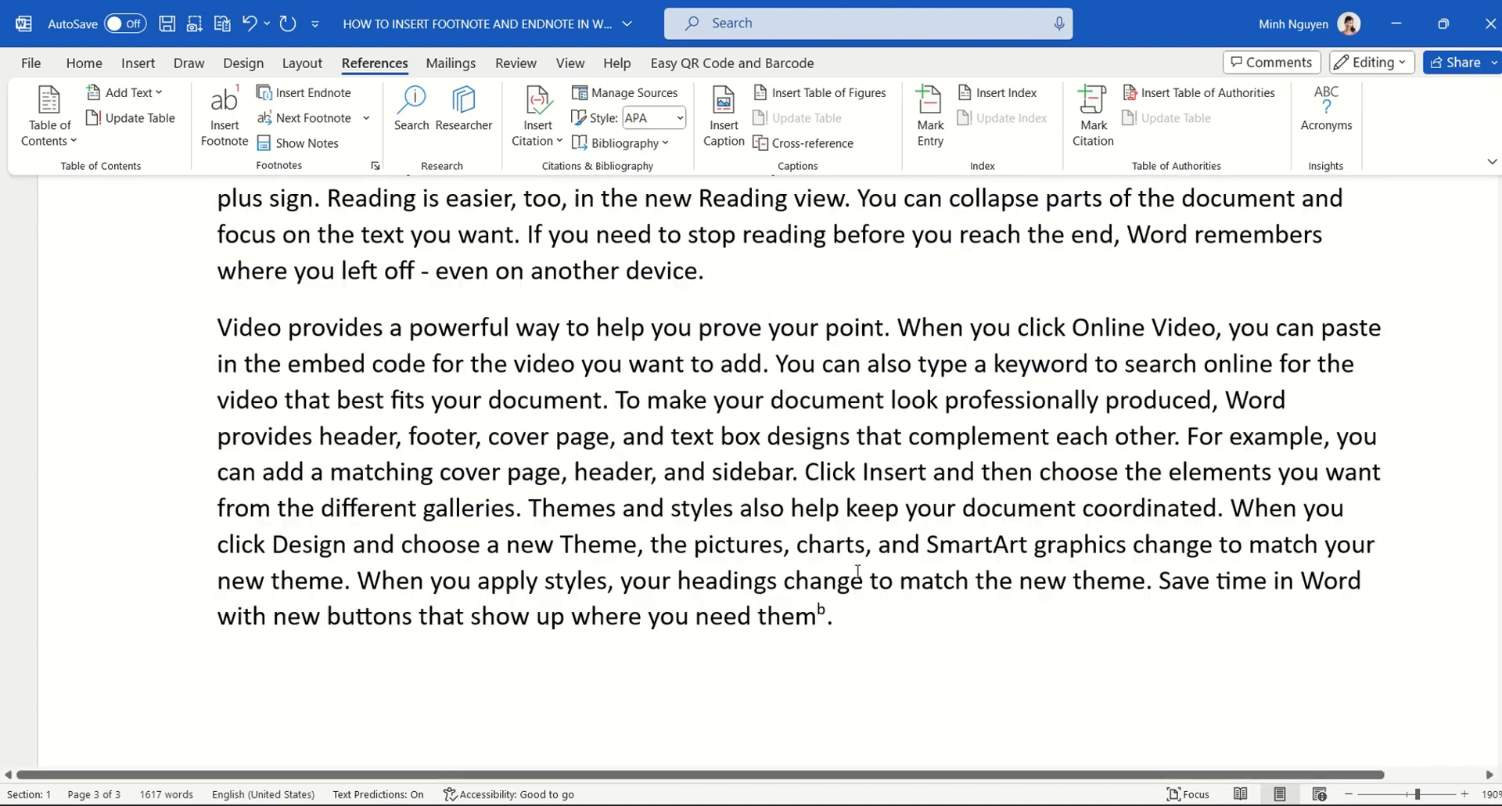
{"action": "scroll", "coordinate": [857, 571], "scroll_direction": "down", "scroll_amount": 8}
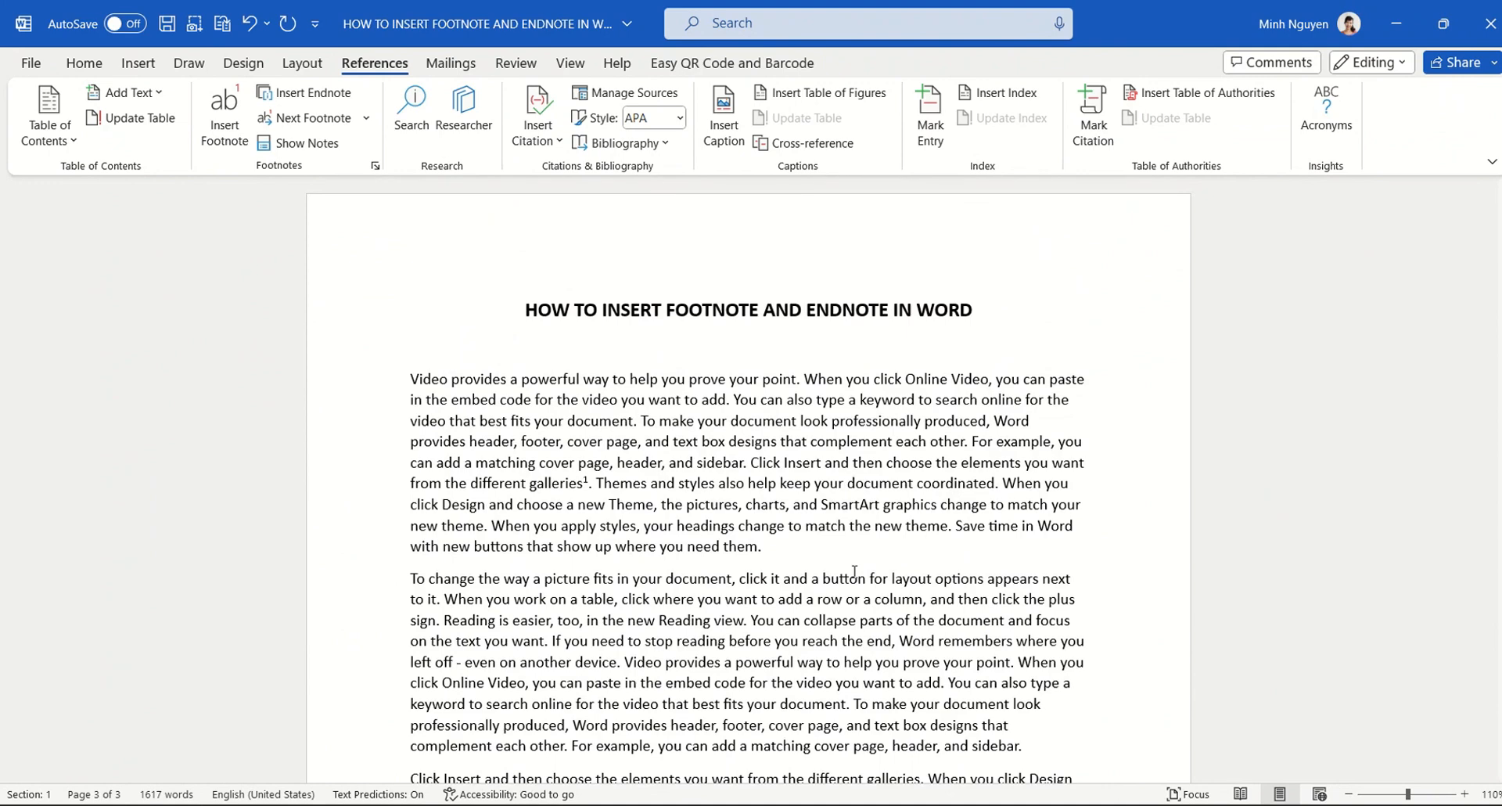